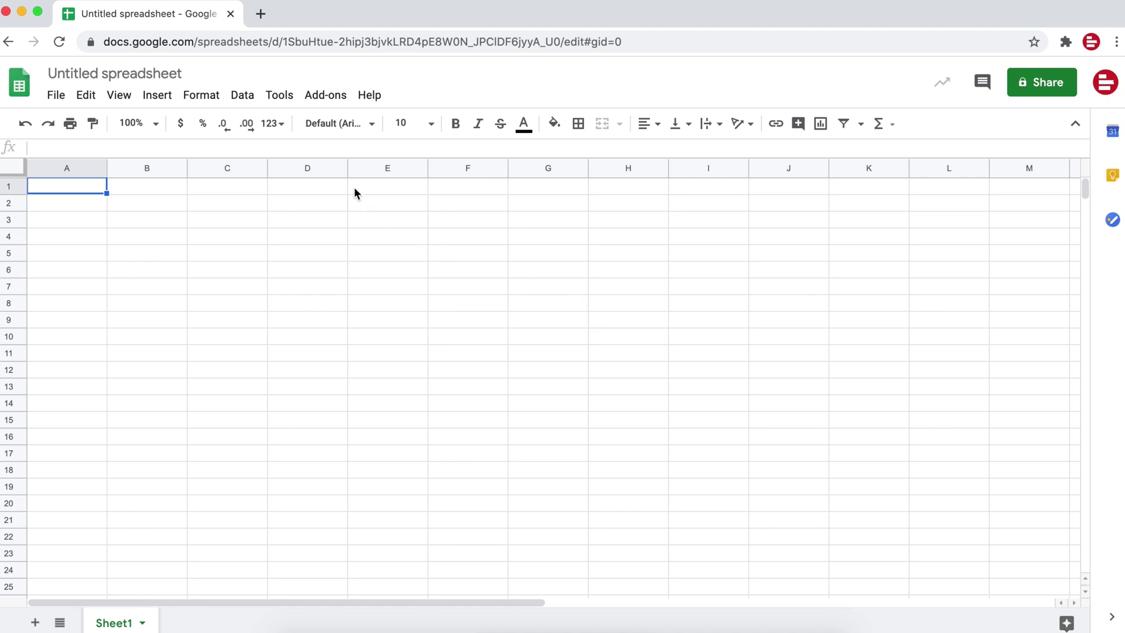
Step: Launch the Supermetrics sidebar from the Add-ons menu beside the blank spreadsheet
{"action": "left_click", "coordinate": [326, 96]}
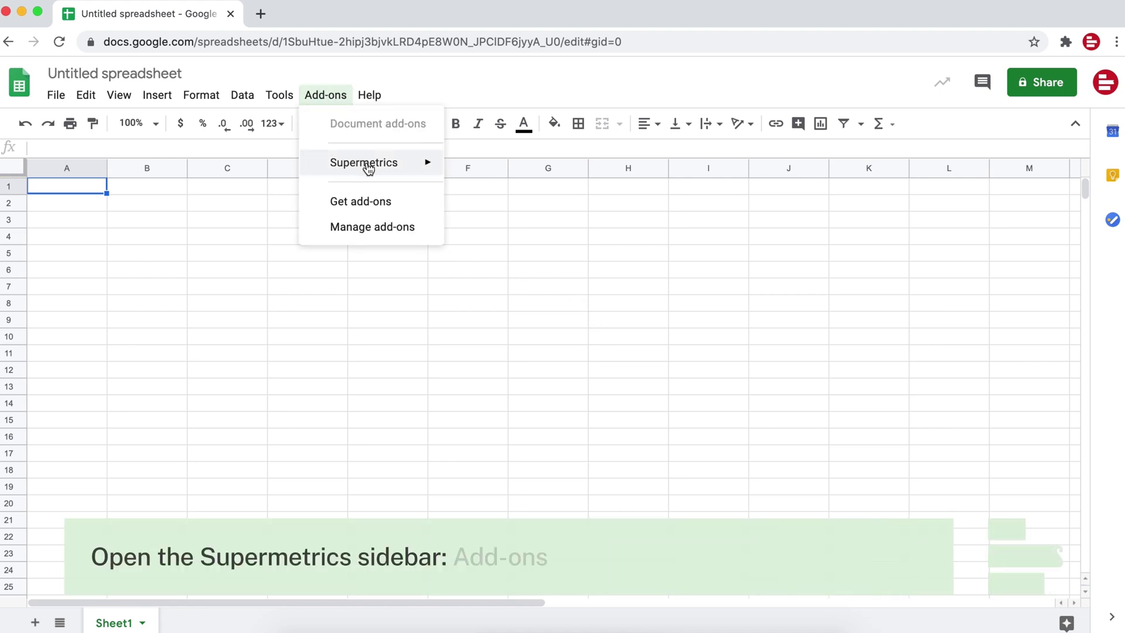
{"action": "mouse_move", "coordinate": [368, 168]}
{"action": "left_click", "coordinate": [453, 168]}
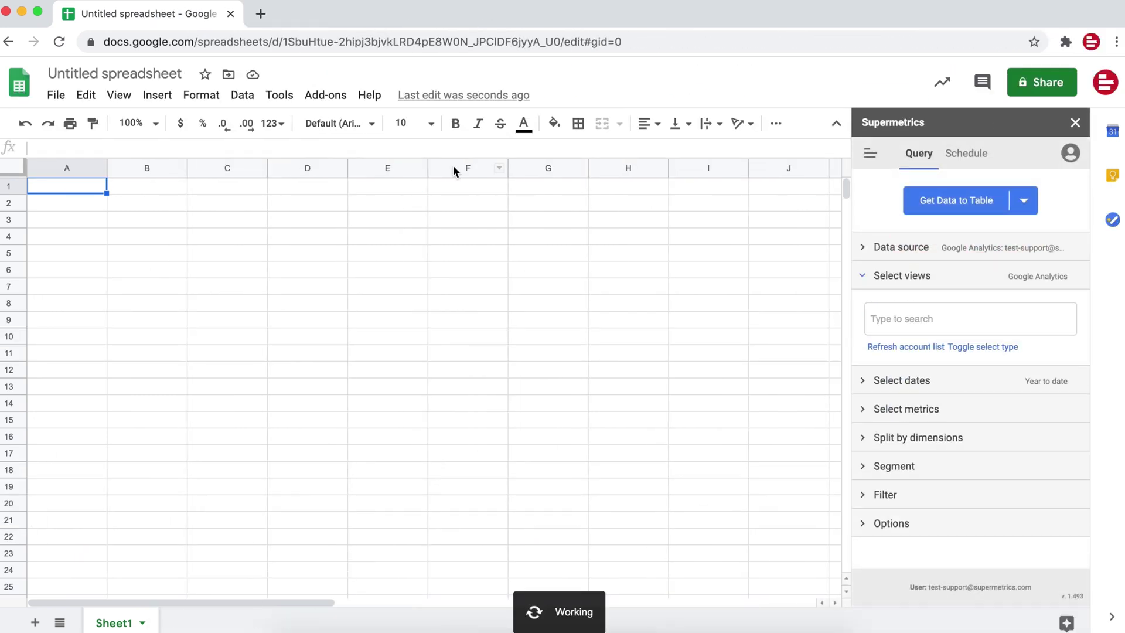
Step: Confirm Google Analytics as the data source and swap ALL VIEWS for 'Supermetrics website: Supermetrics Main'
{"action": "left_click", "coordinate": [863, 251]}
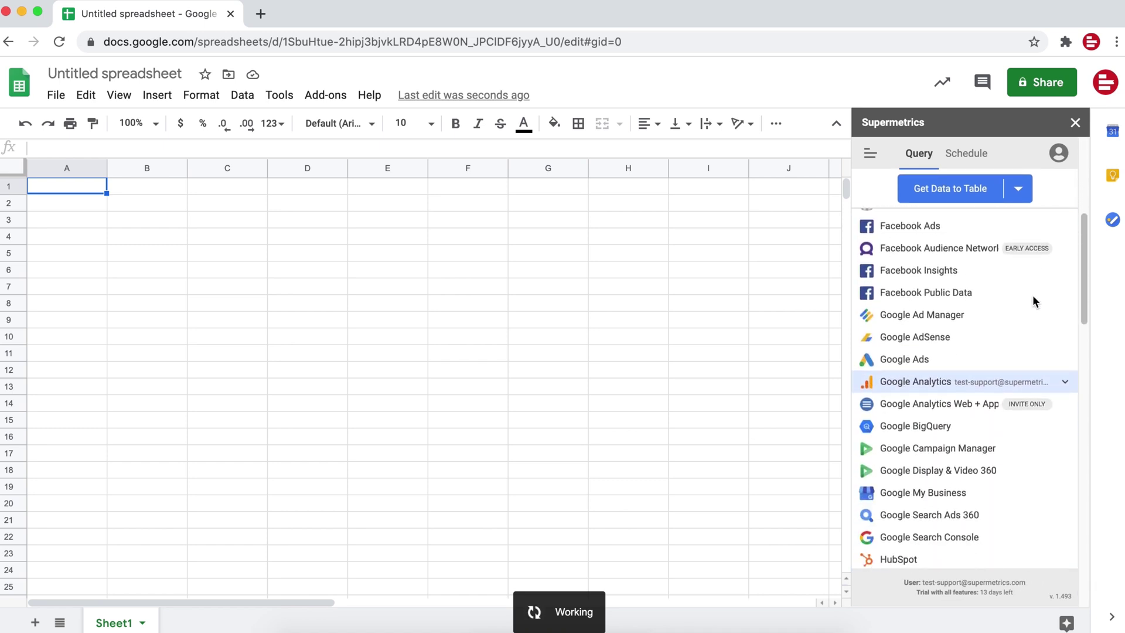
{"action": "left_click", "coordinate": [1066, 383]}
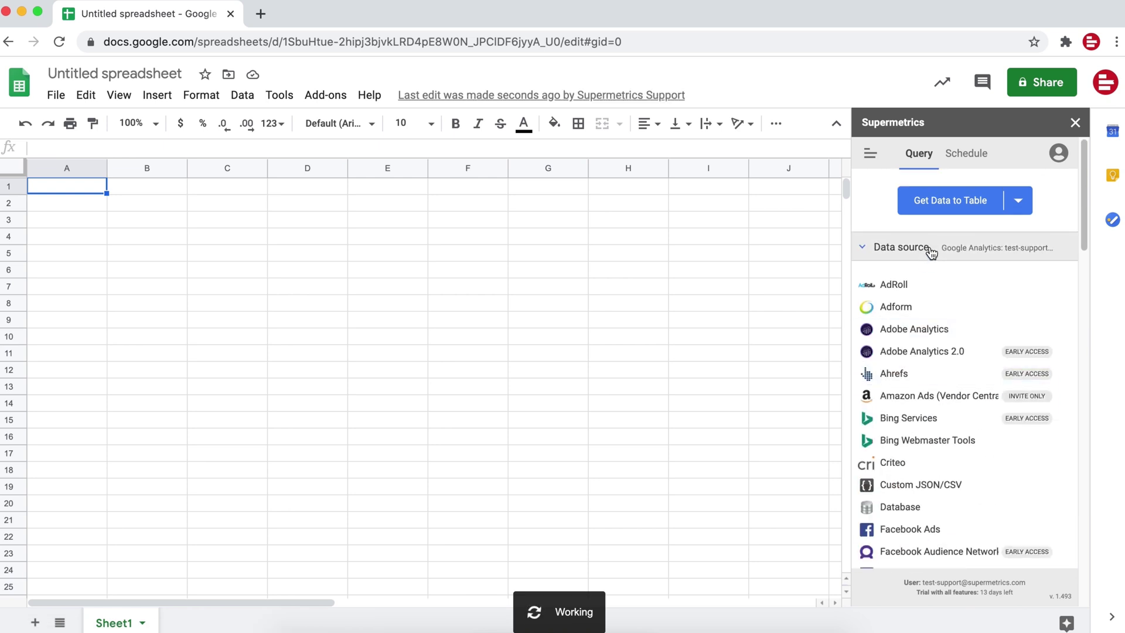
{"action": "left_click", "coordinate": [931, 251]}
{"action": "left_click", "coordinate": [863, 278]}
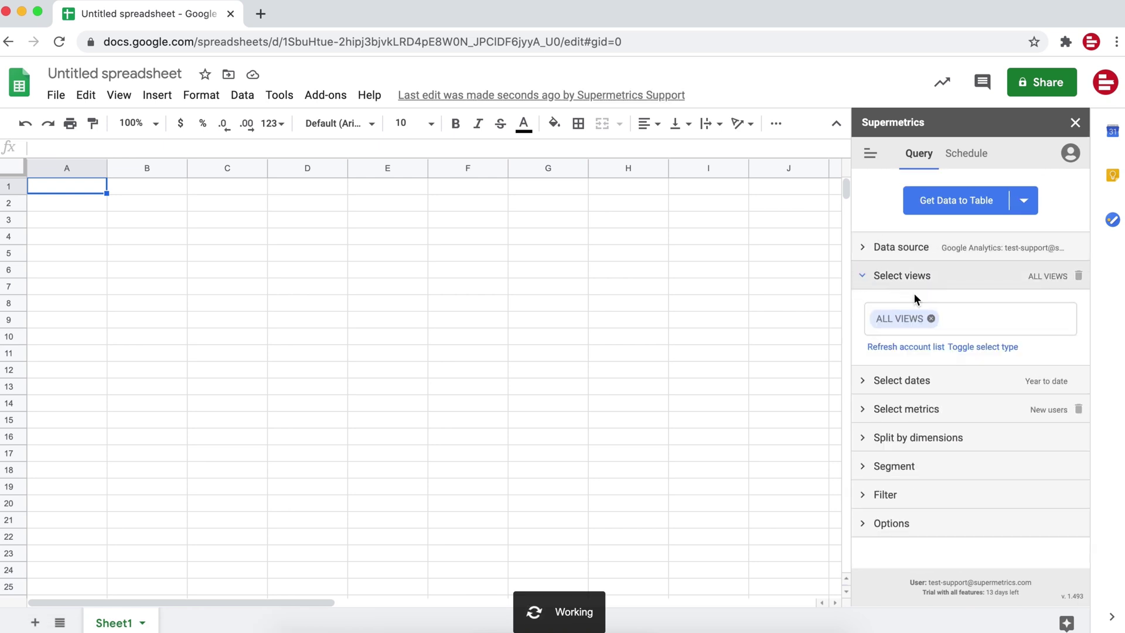
{"action": "left_click", "coordinate": [932, 319]}
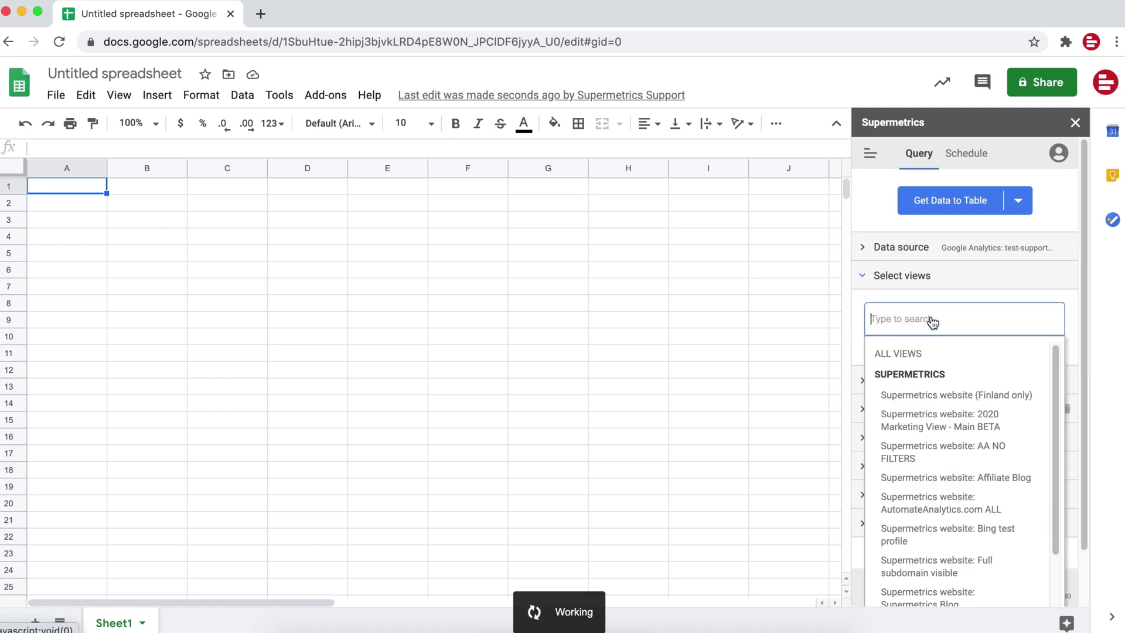
{"action": "type", "text": "main"}
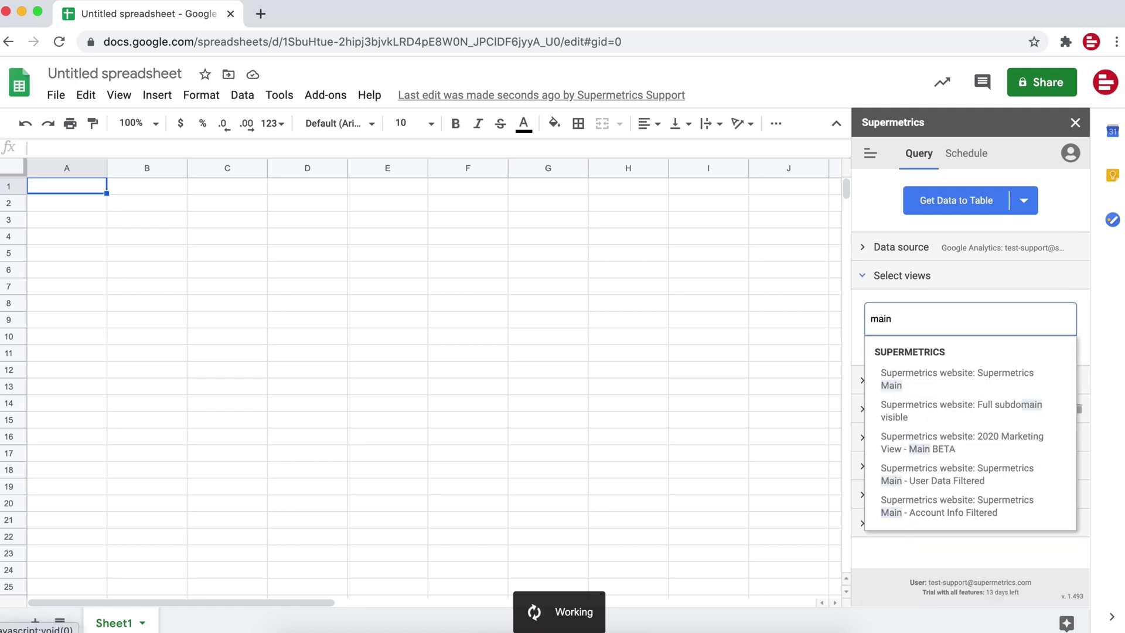
{"action": "left_click", "coordinate": [999, 384]}
Step: Change the date range from year to date to Last 6 months (2020-01-01 to 2020-06-30)
{"action": "left_click", "coordinate": [863, 280]}
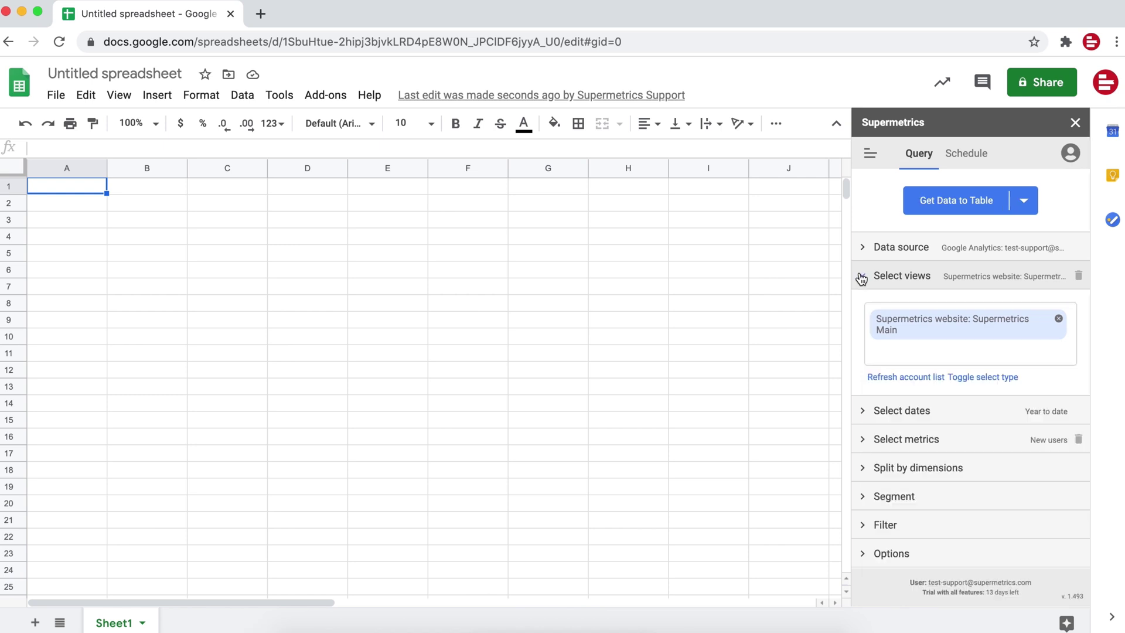
{"action": "left_click", "coordinate": [863, 280]}
{"action": "left_click", "coordinate": [862, 305]}
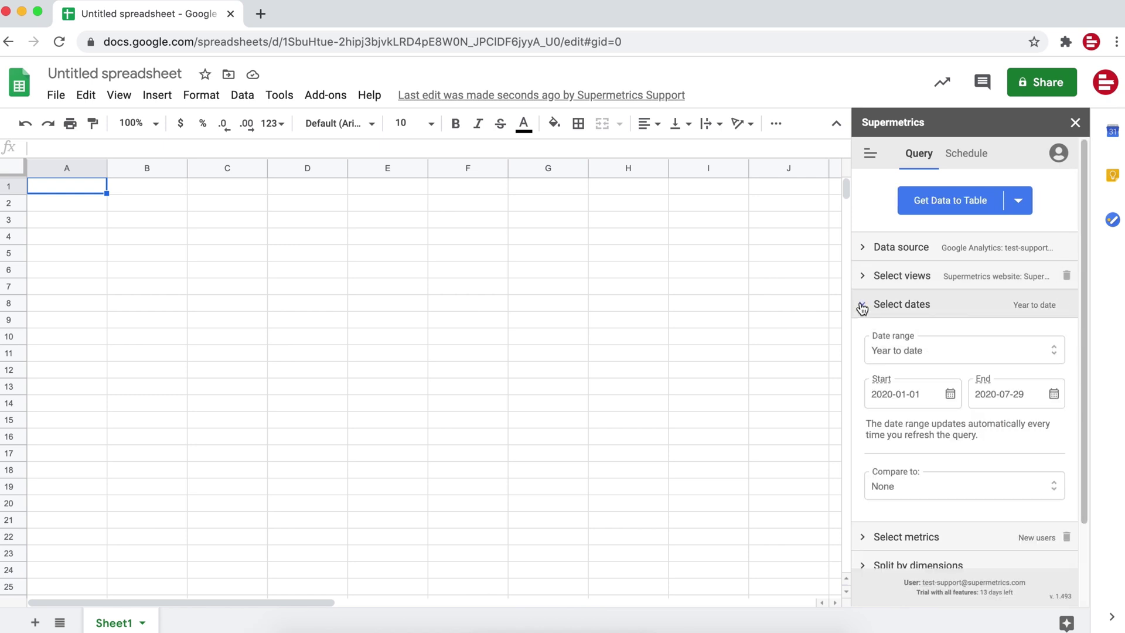
{"action": "left_click", "coordinate": [1045, 355]}
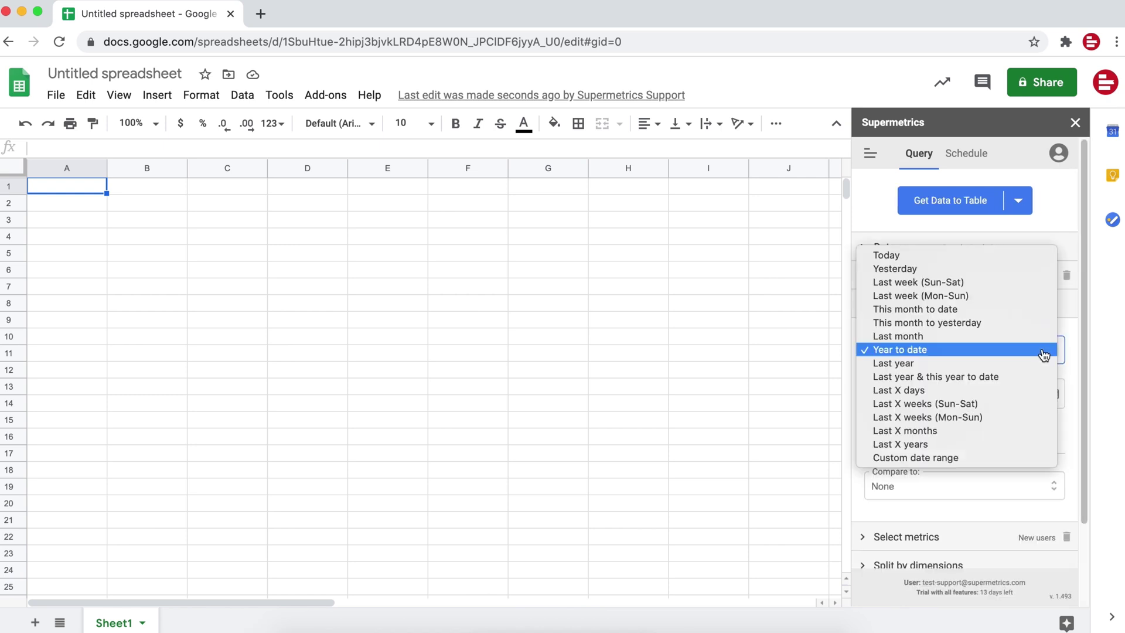
{"action": "left_click", "coordinate": [1024, 431]}
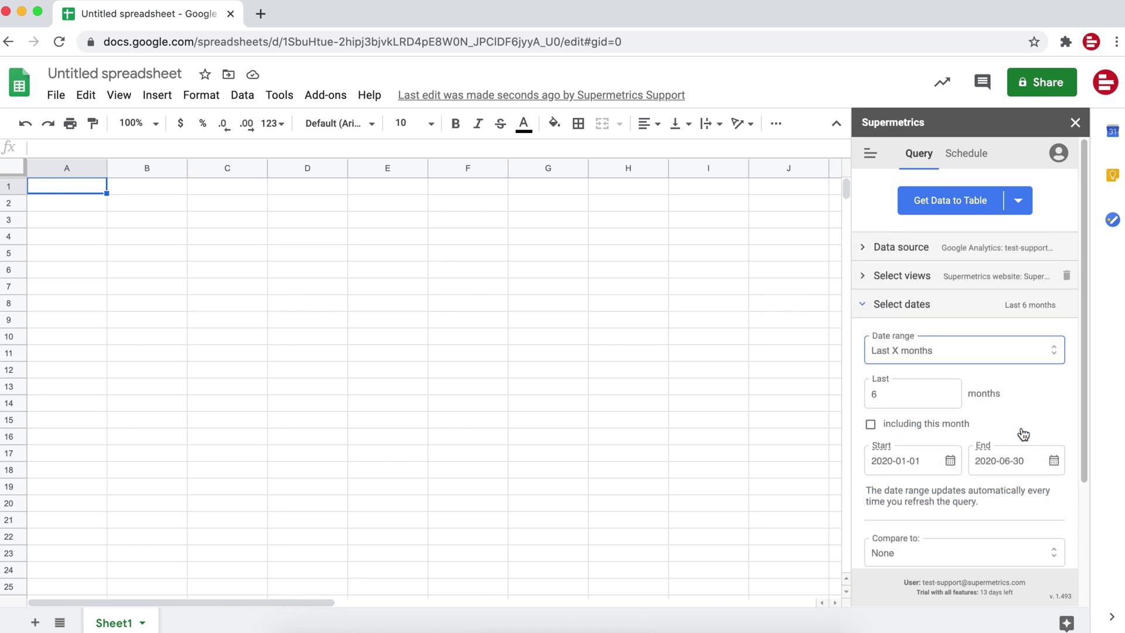
{"action": "left_click", "coordinate": [928, 396]}
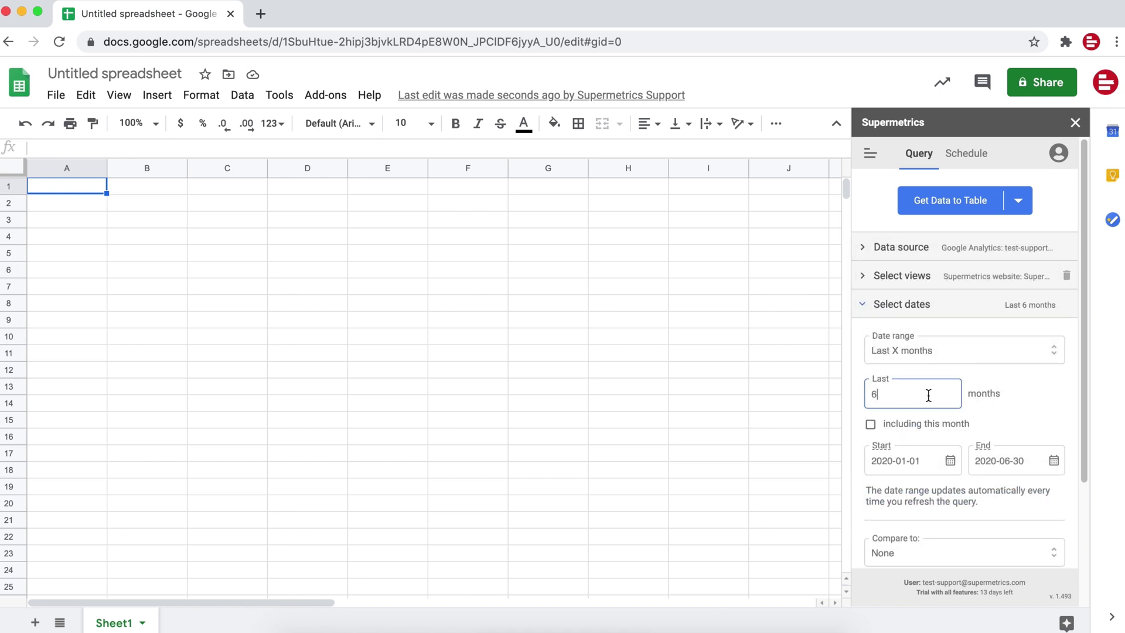
{"action": "left_click", "coordinate": [862, 304]}
{"action": "left_click", "coordinate": [870, 418]}
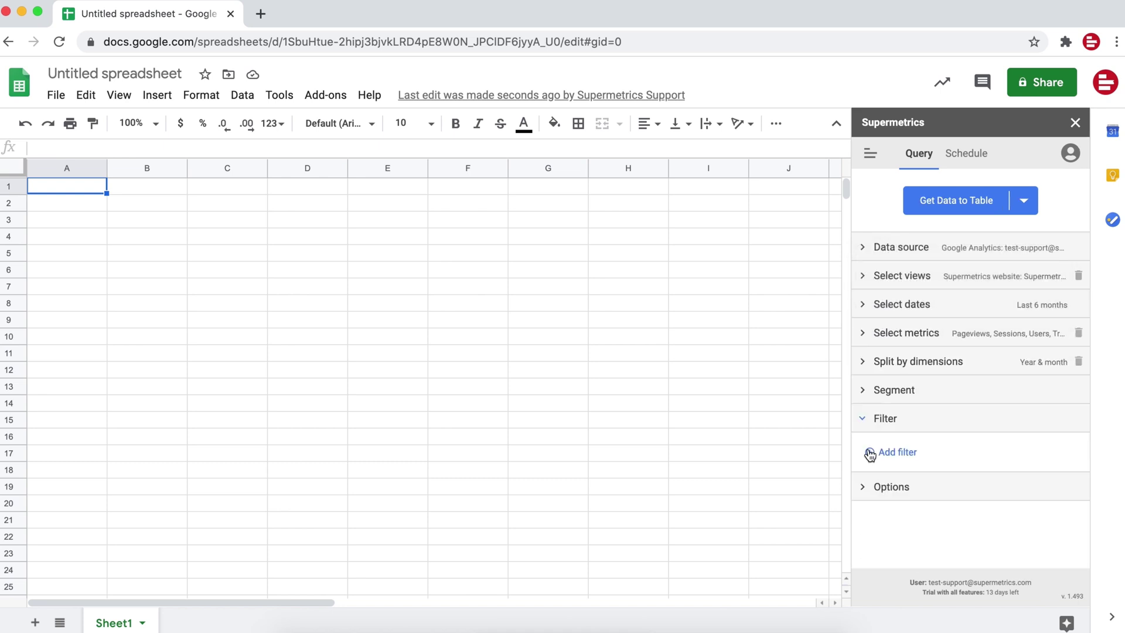
{"action": "left_click", "coordinate": [870, 417]}
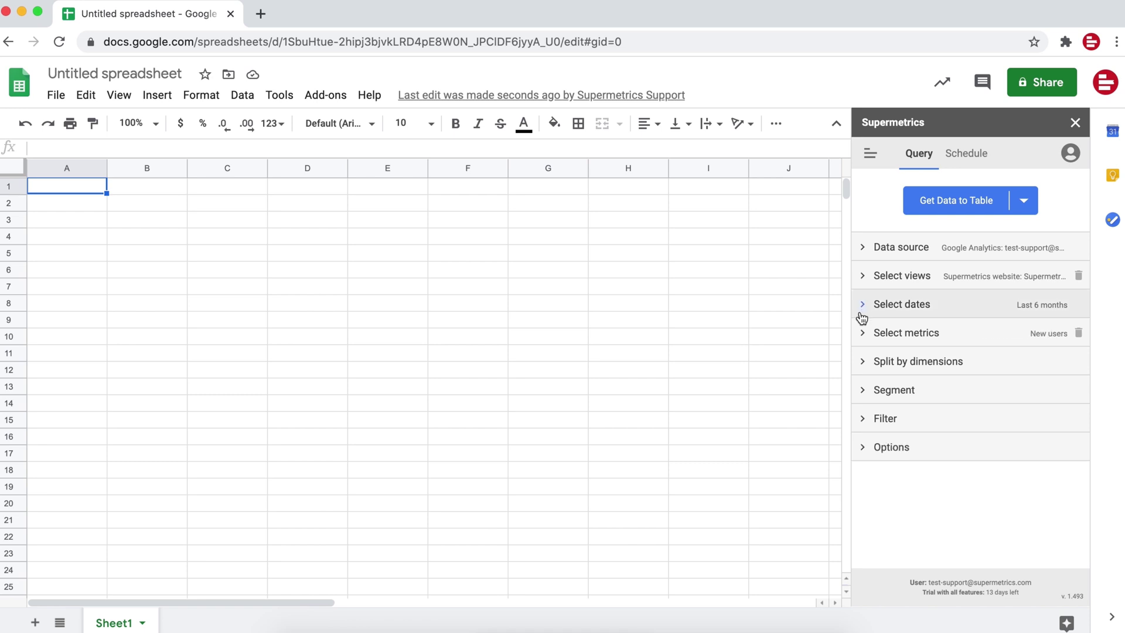
Step: Remove New users and add the metrics Pageviews, Sessions, Users and Transactions
{"action": "left_click", "coordinate": [862, 332]}
{"action": "left_click", "coordinate": [929, 375]}
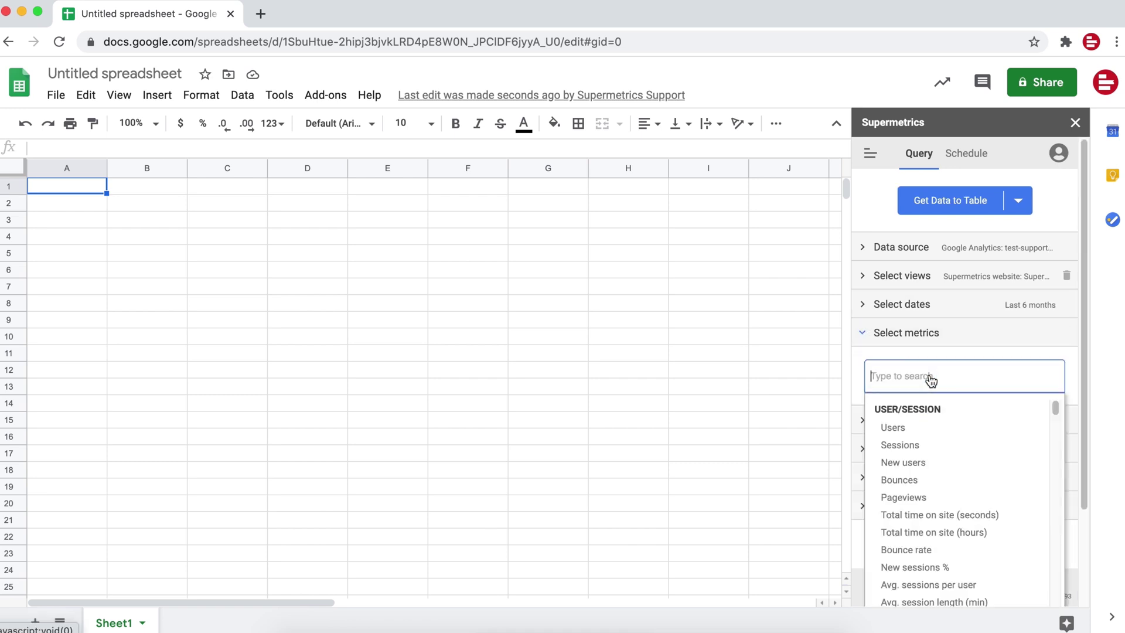
{"action": "type", "text": "page"}
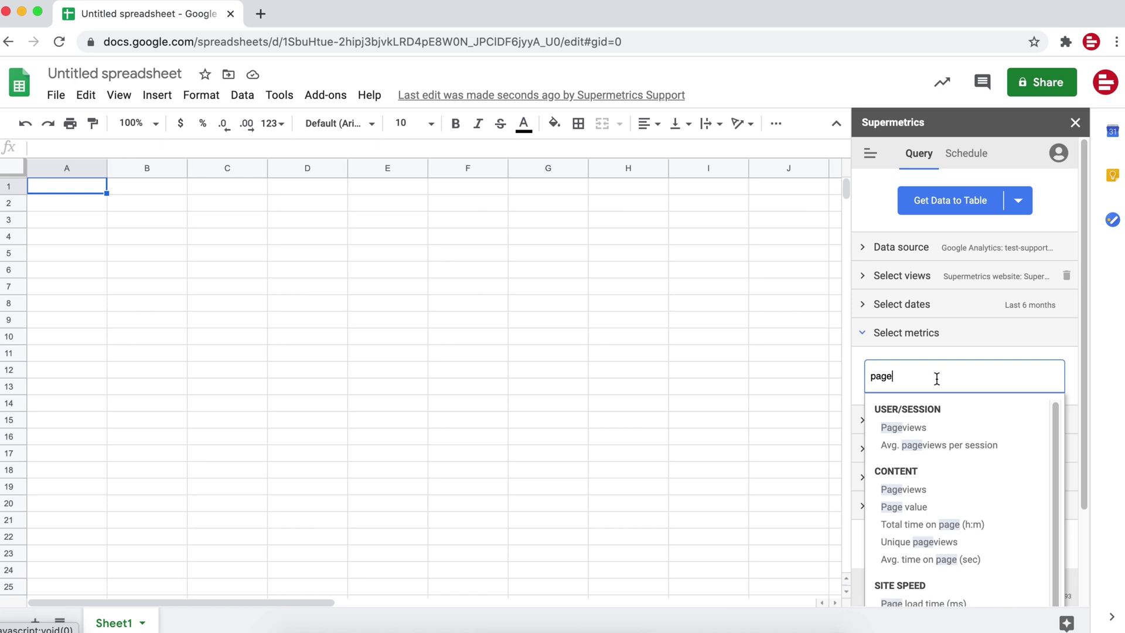
{"action": "left_click", "coordinate": [943, 434]}
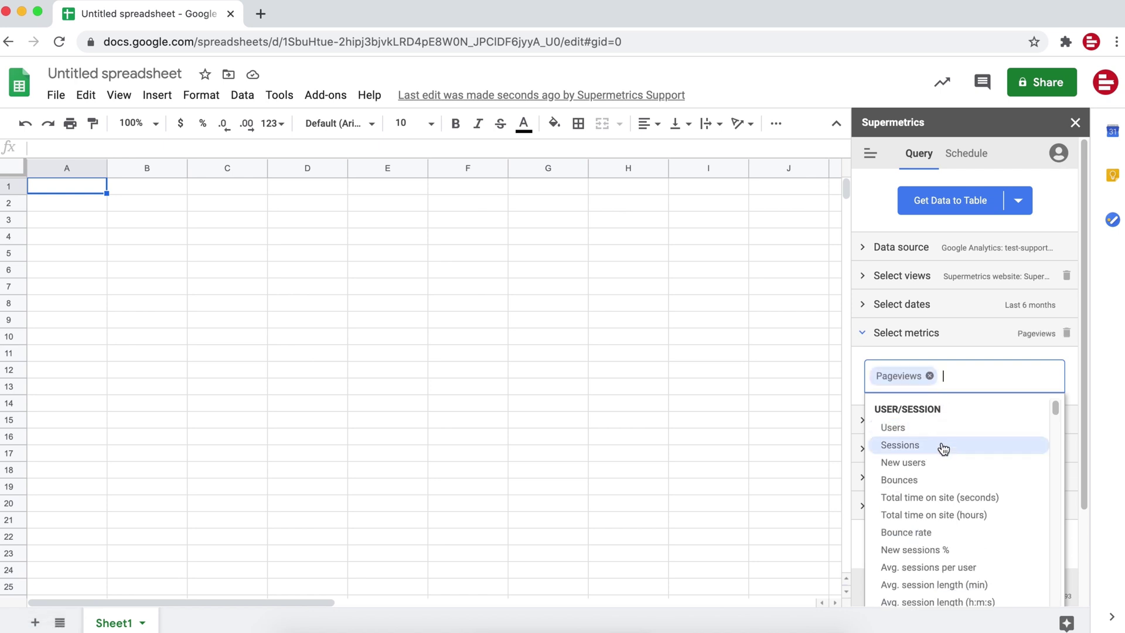
{"action": "left_click", "coordinate": [941, 446]}
{"action": "left_click", "coordinate": [965, 429]}
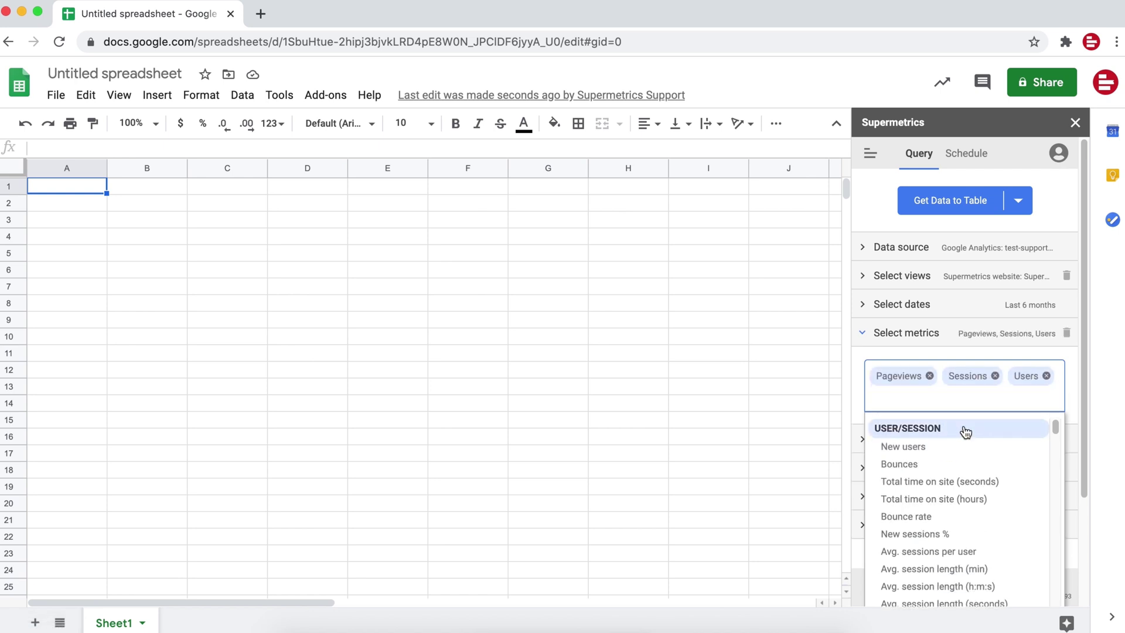
{"action": "type", "text": "transactions"}
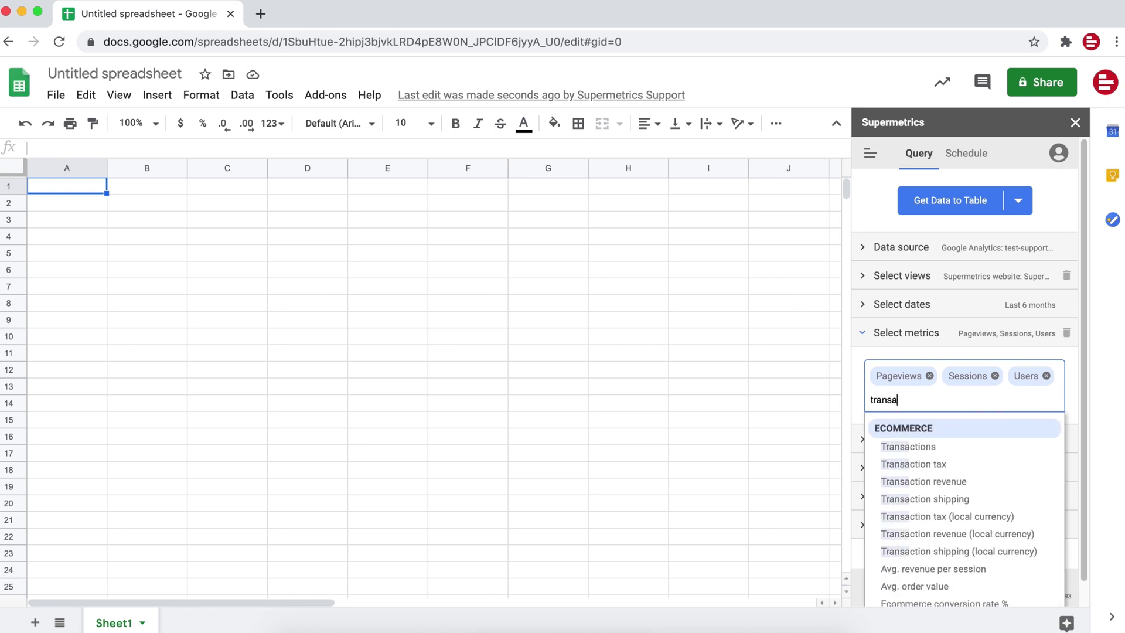
{"action": "left_click", "coordinate": [996, 449]}
{"action": "left_click", "coordinate": [864, 346]}
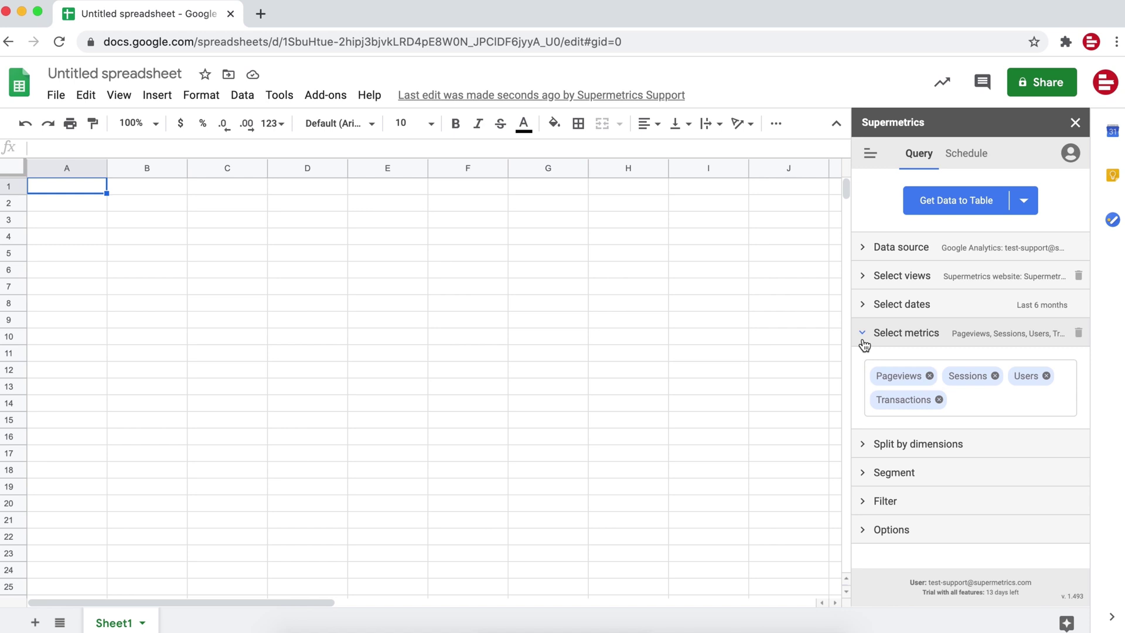
Step: Add Year & month as the Split to columns dimension
{"action": "left_click", "coordinate": [863, 345]}
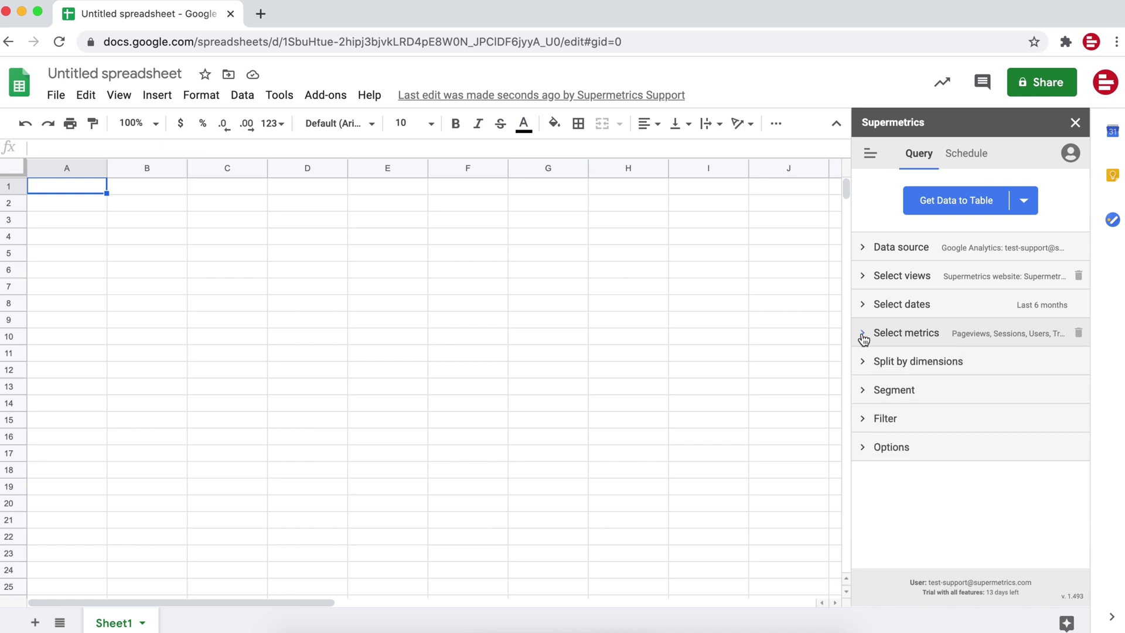
{"action": "left_click", "coordinate": [863, 361]}
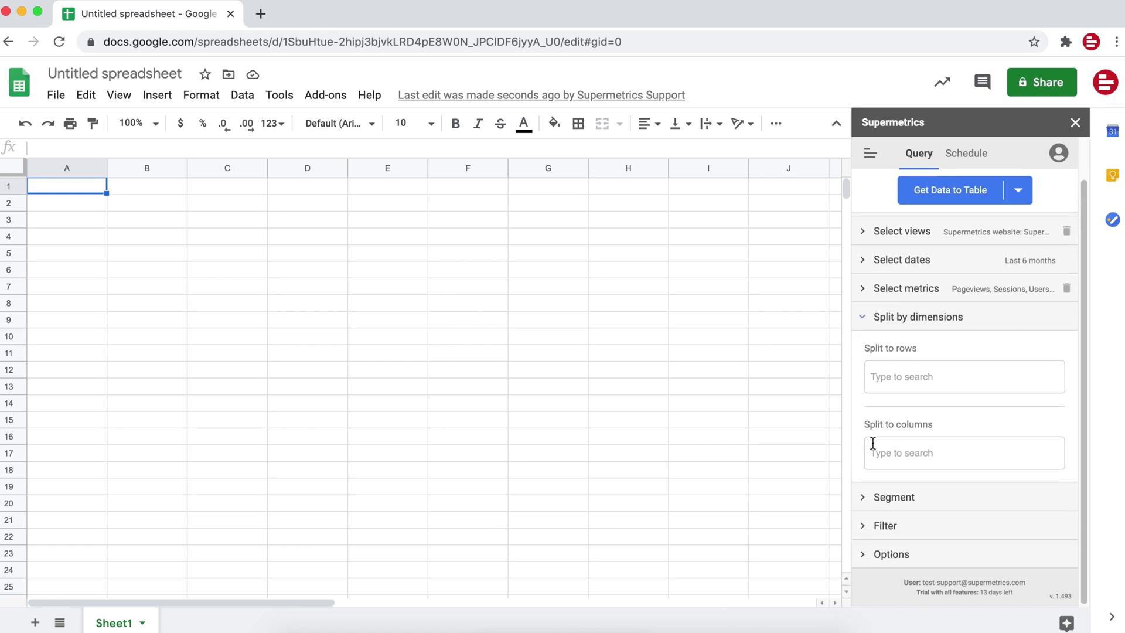
{"action": "left_click", "coordinate": [963, 452]}
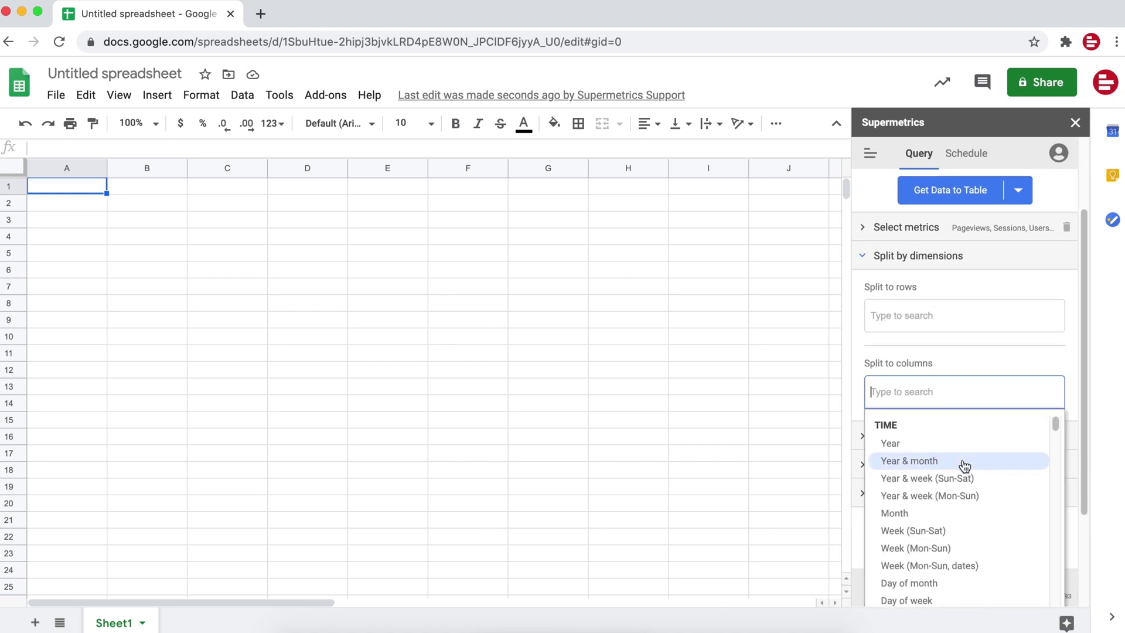
{"action": "left_click", "coordinate": [961, 462]}
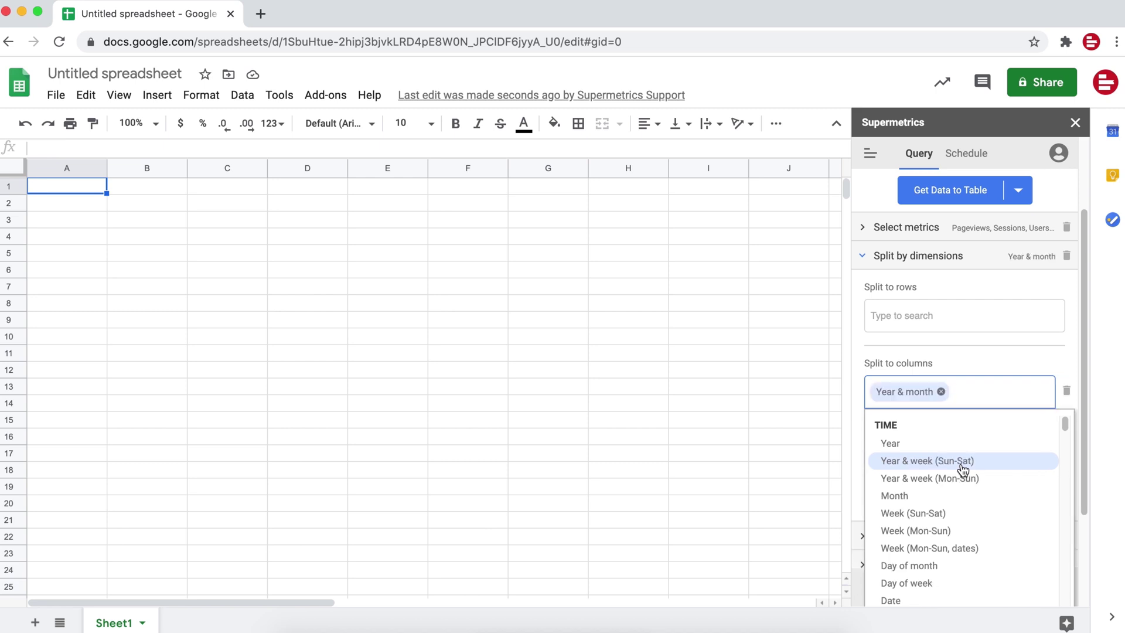
{"action": "left_click", "coordinate": [860, 353]}
{"action": "left_click", "coordinate": [862, 256]}
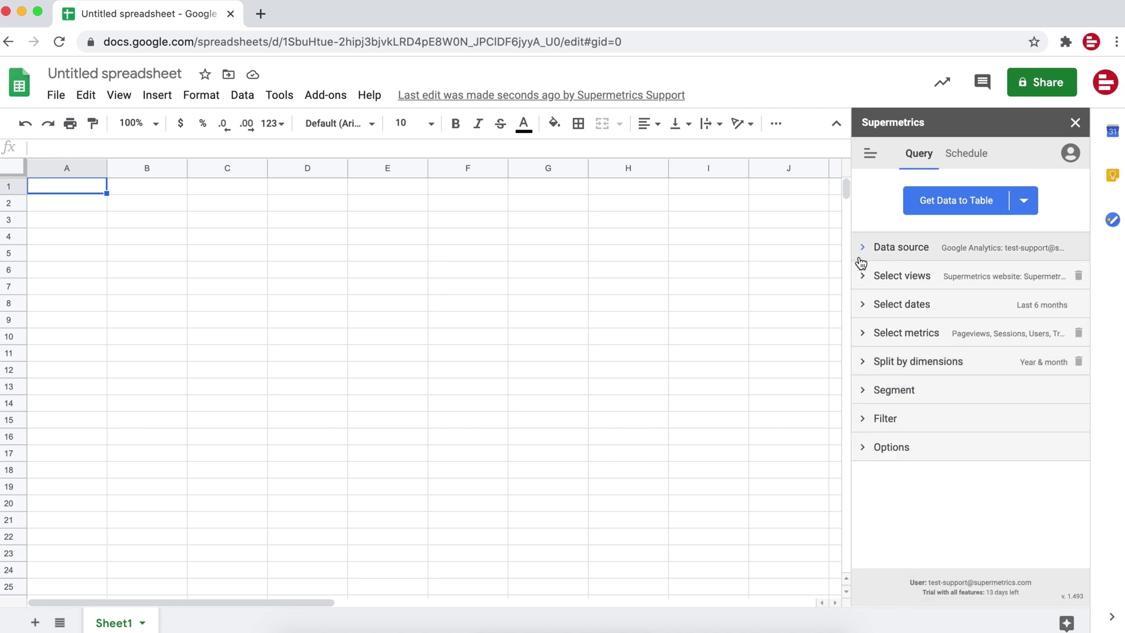
Step: Add a filter condition: Country EQUALS India
{"action": "left_click", "coordinate": [866, 419]}
{"action": "left_click", "coordinate": [867, 452]}
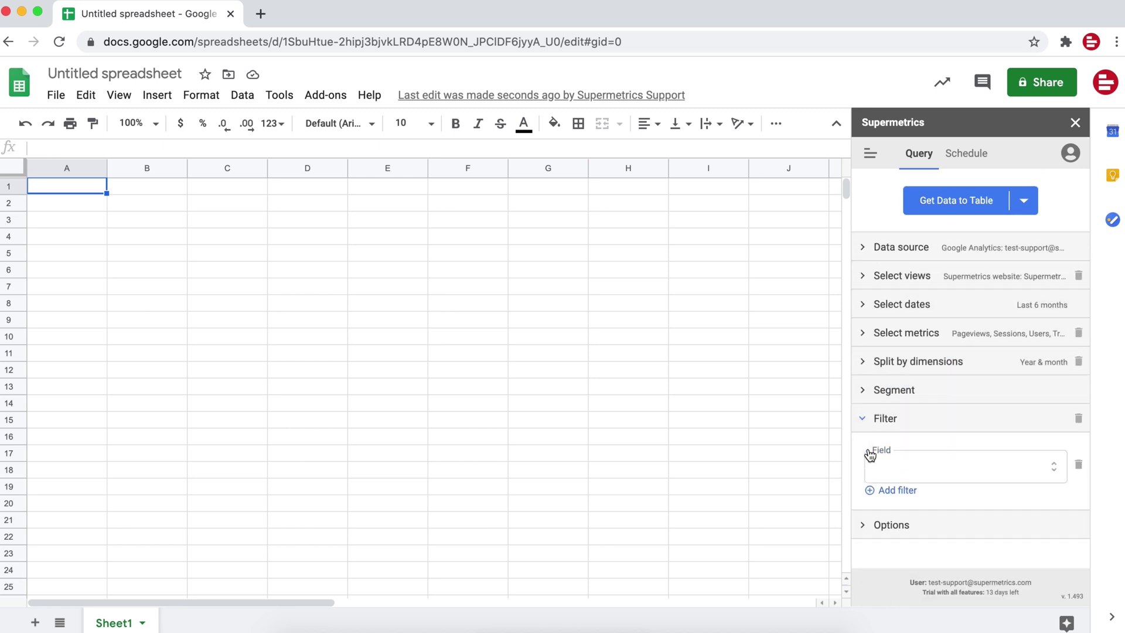
{"action": "scroll", "coordinate": [869, 458], "scroll_direction": "down", "scroll_amount": 1}
{"action": "left_click", "coordinate": [1047, 438]}
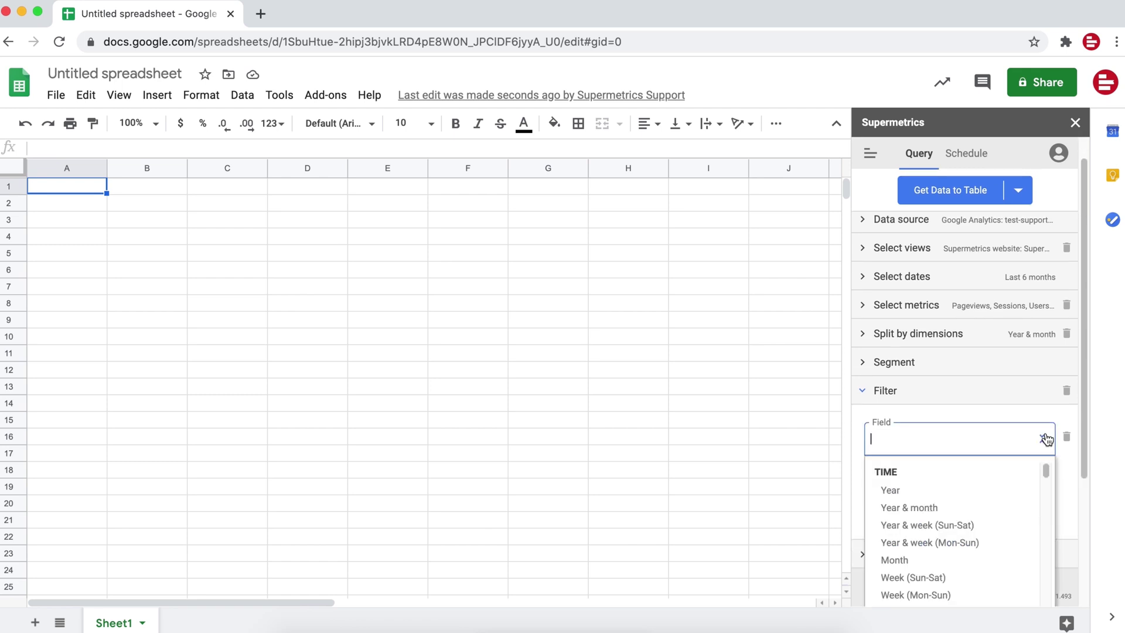
{"action": "type", "text": "cou"}
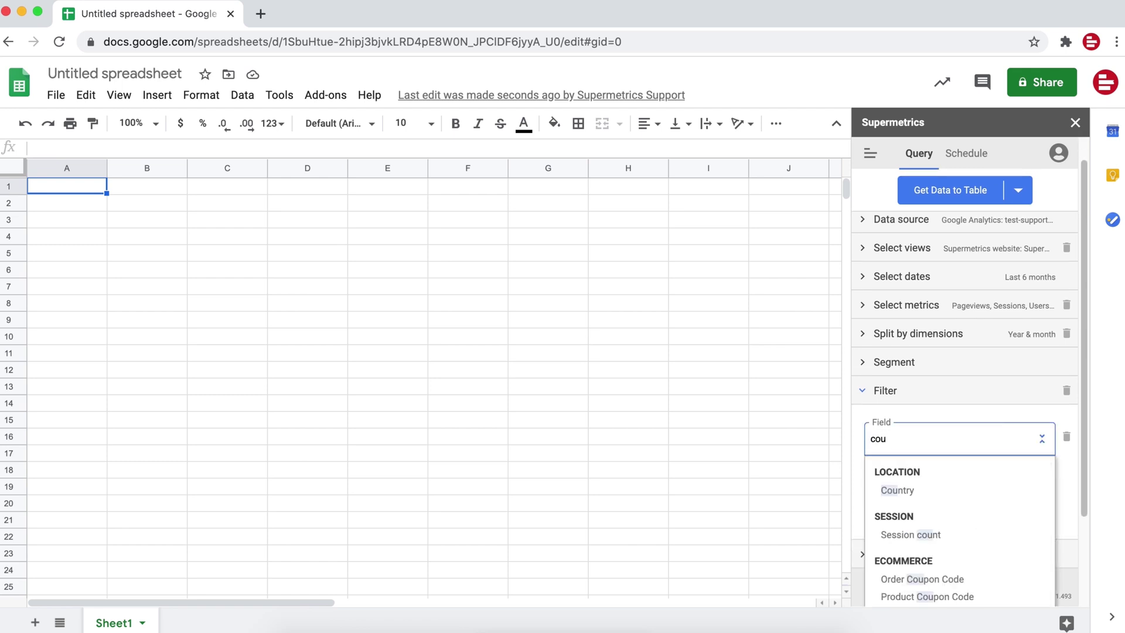
{"action": "left_click", "coordinate": [1020, 495]}
{"action": "left_click", "coordinate": [1017, 484]}
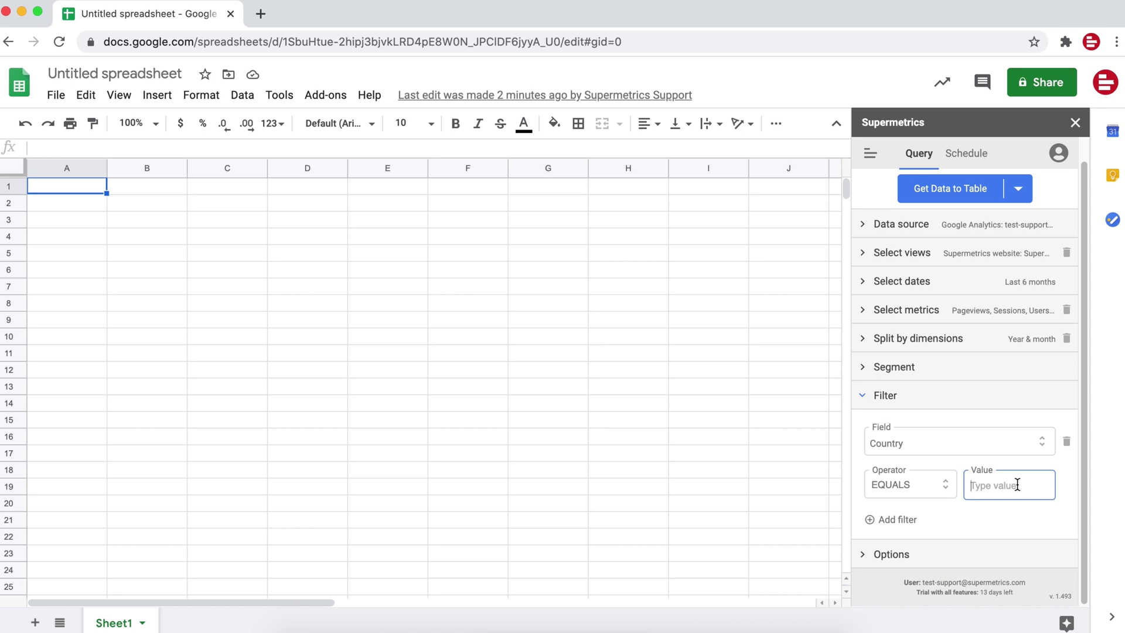
{"action": "type", "text": "India"}
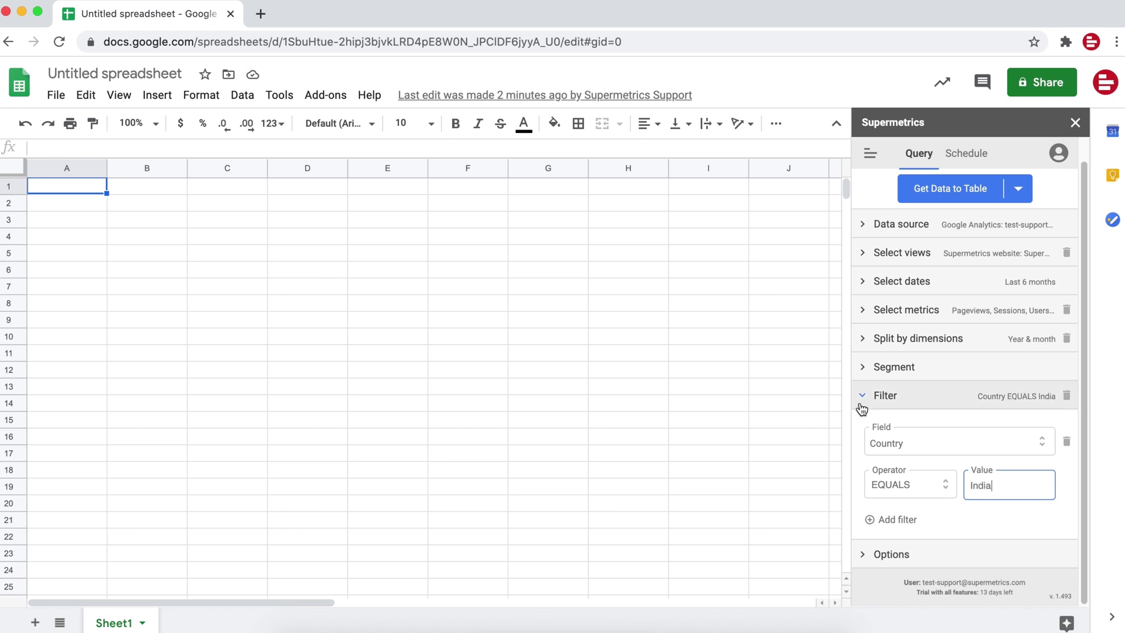
{"action": "left_click", "coordinate": [860, 403]}
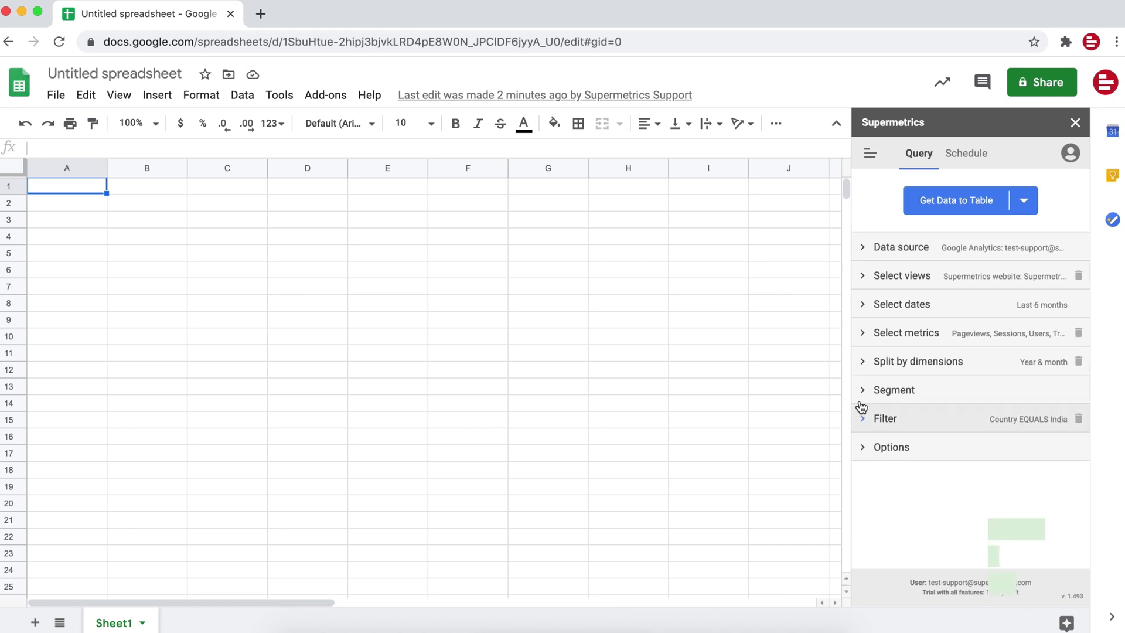
Step: Fetch the query into B2, producing monthly metrics for 2020|01–2020|06 in B2:H6
{"action": "left_click", "coordinate": [170, 202]}
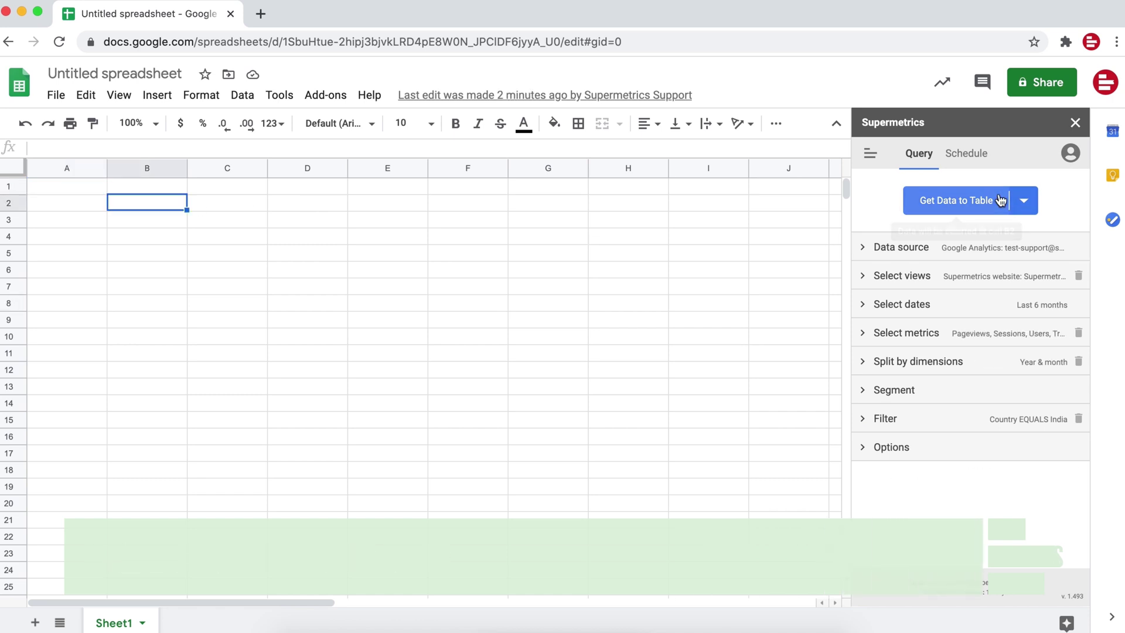
{"action": "left_click", "coordinate": [1001, 201]}
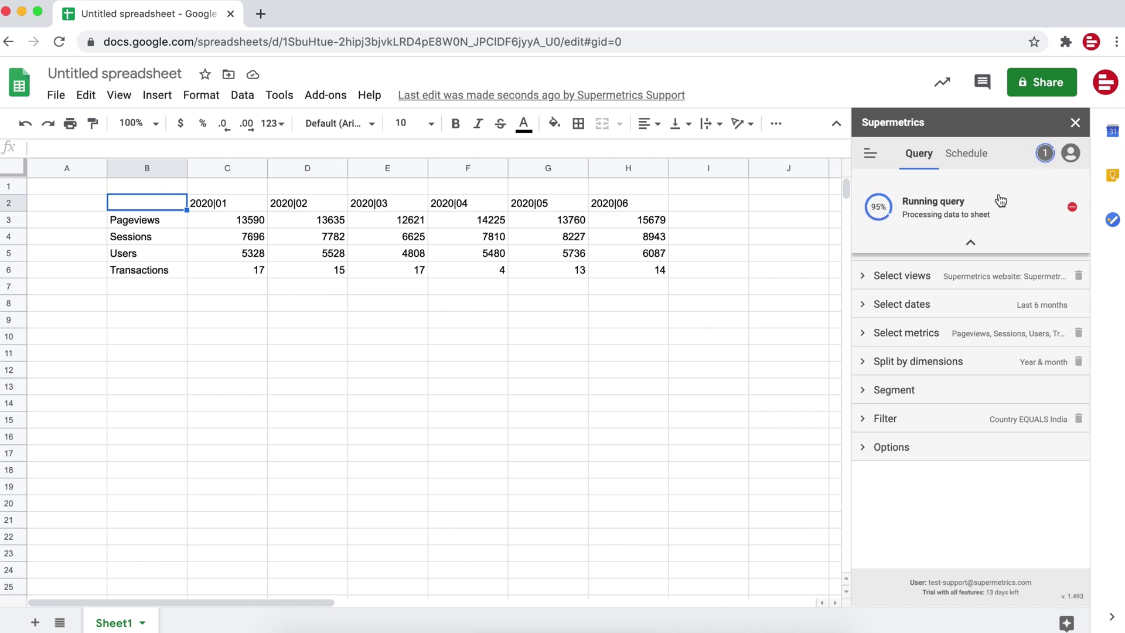
{"action": "left_click", "coordinate": [1001, 201]}
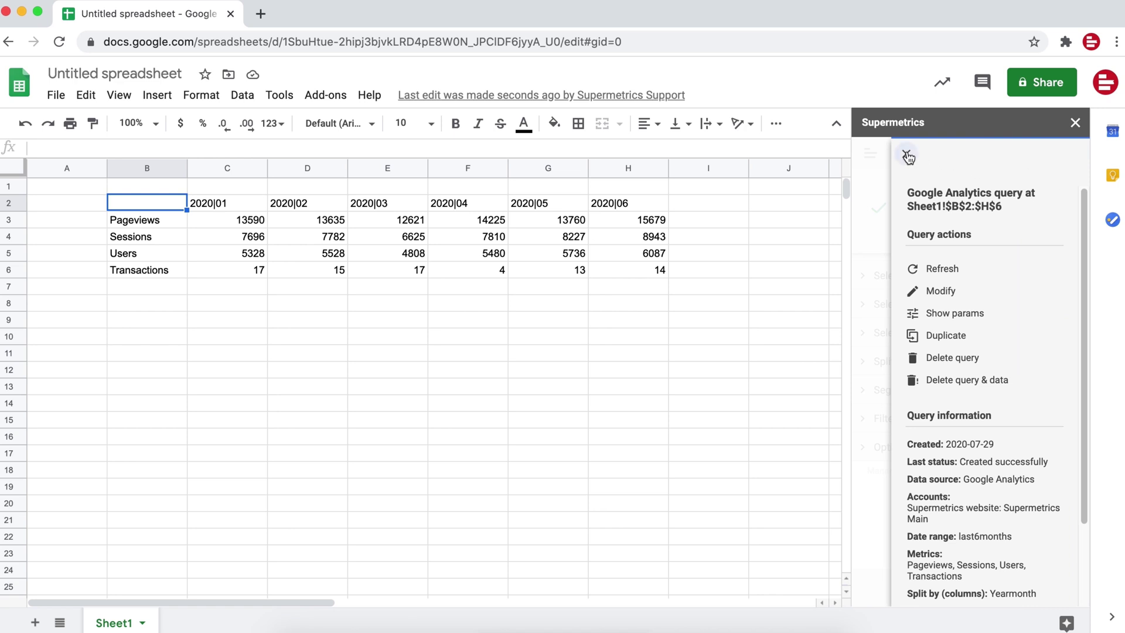
{"action": "left_click", "coordinate": [907, 155]}
{"action": "left_click", "coordinate": [143, 306]}
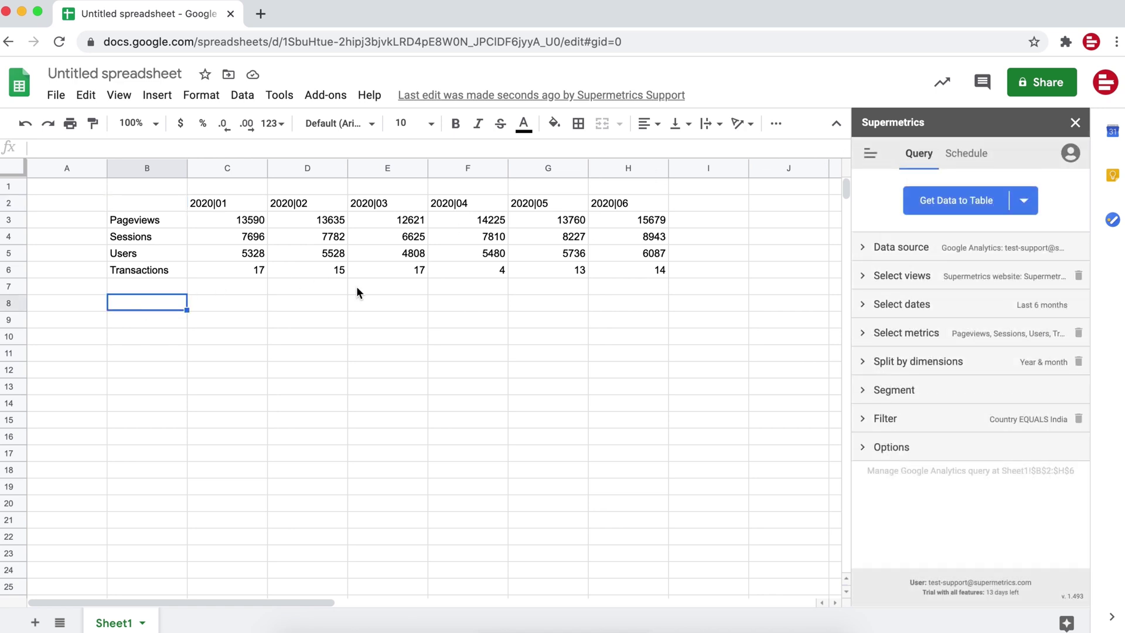
Step: Remove Transactions, Users and Sessions so Pageviews is the only metric
{"action": "left_click", "coordinate": [868, 334]}
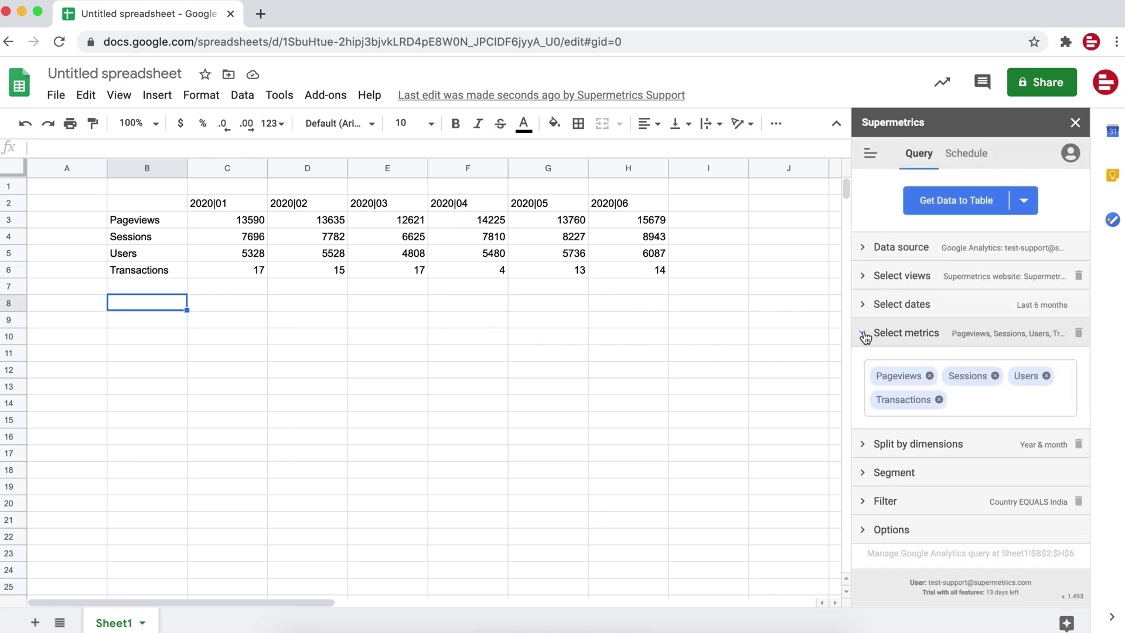
{"action": "left_click", "coordinate": [939, 401]}
{"action": "left_click", "coordinate": [1046, 376]}
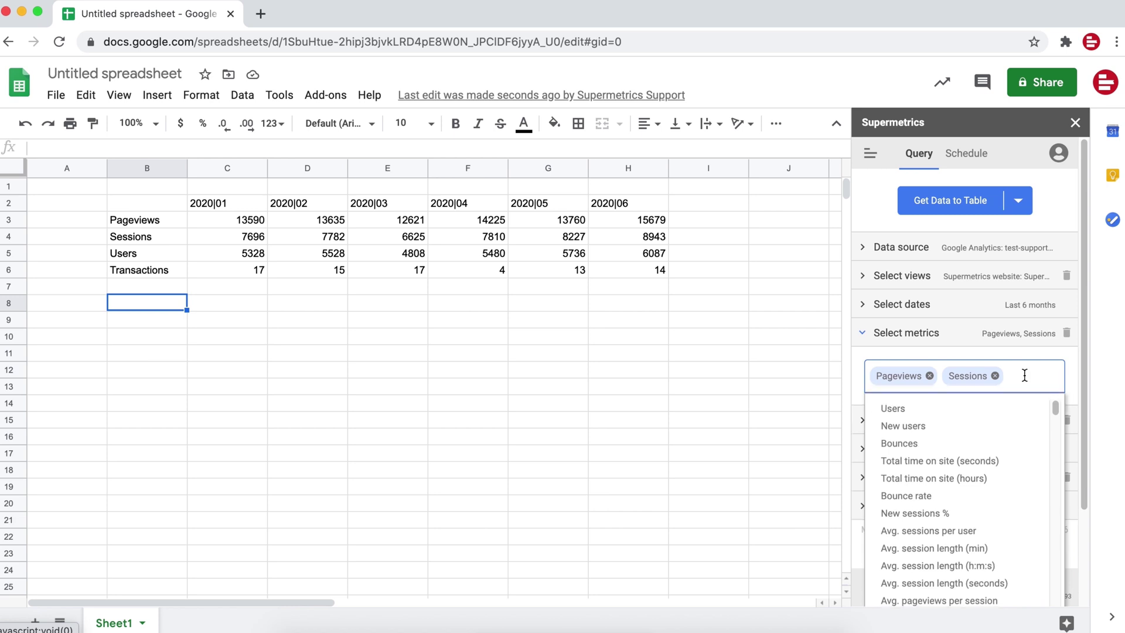
{"action": "left_click", "coordinate": [994, 376]}
{"action": "left_click", "coordinate": [863, 358]}
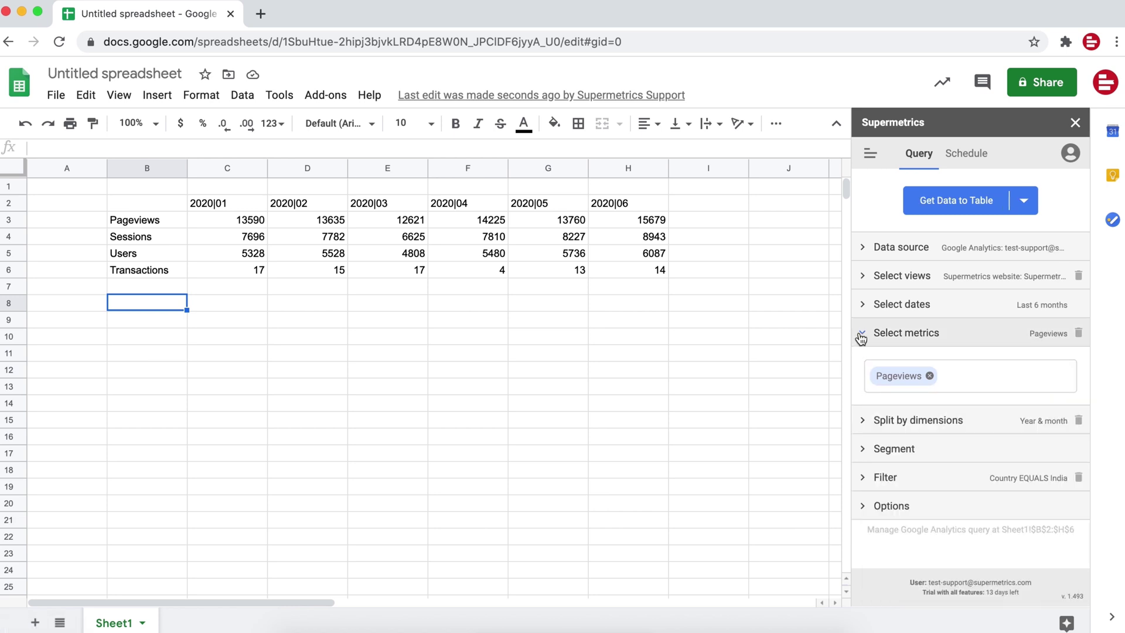
{"action": "left_click", "coordinate": [862, 339]}
Step: Split rows by Page path and limit the result to 10 rows
{"action": "left_click", "coordinate": [862, 359]}
{"action": "scroll", "coordinate": [860, 375], "scroll_direction": "down", "scroll_amount": 3}
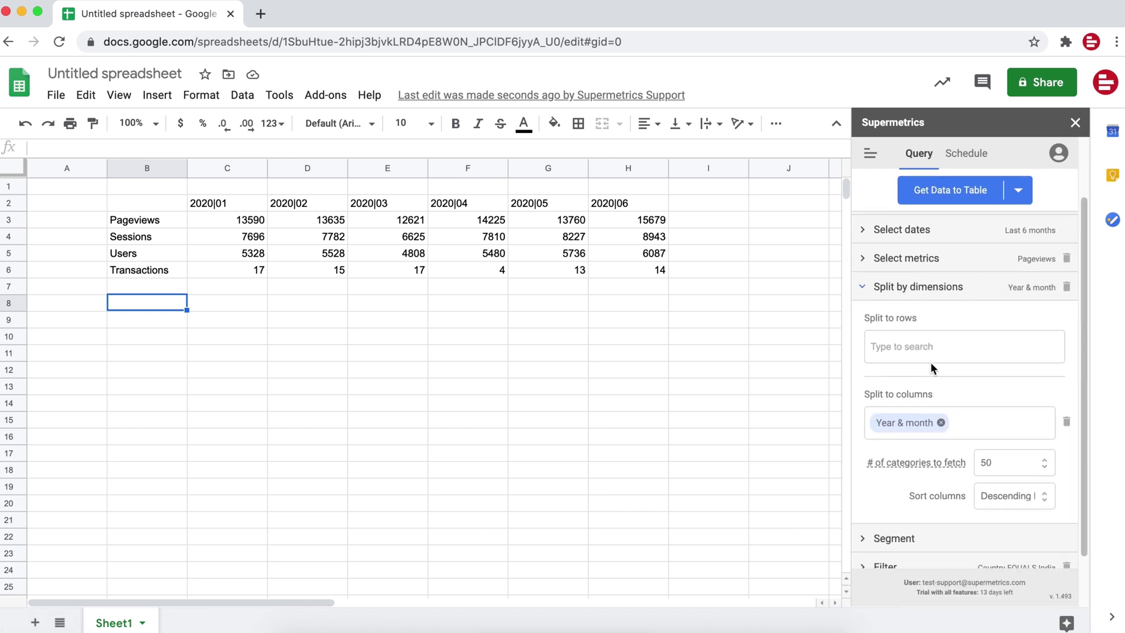
{"action": "left_click", "coordinate": [951, 346]}
{"action": "type", "text": "page"}
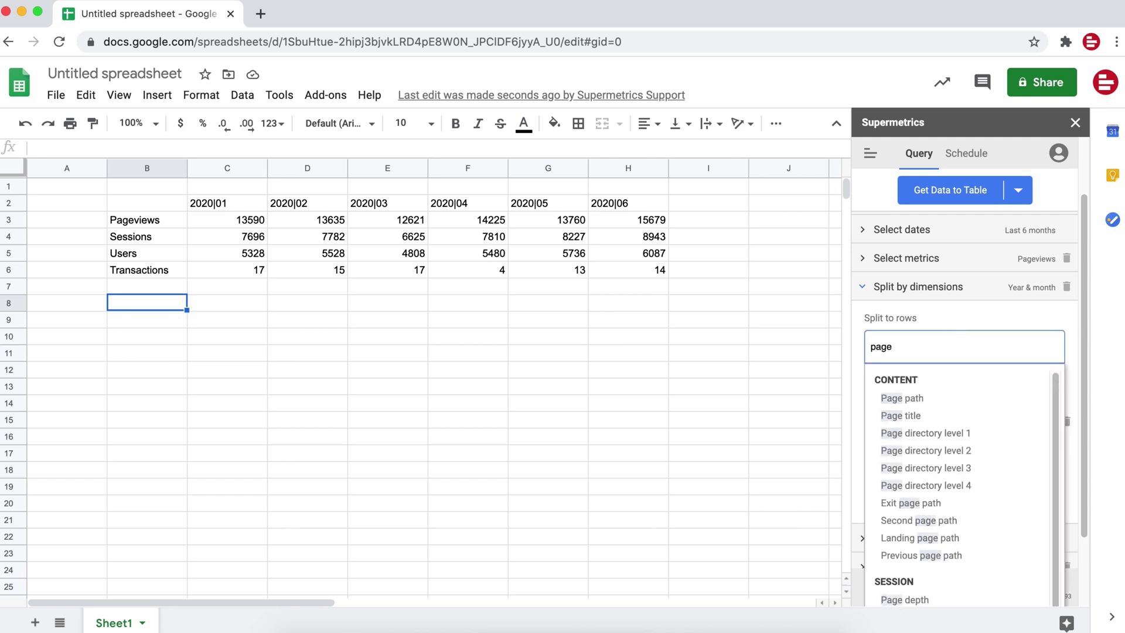
{"action": "left_click", "coordinate": [957, 400]}
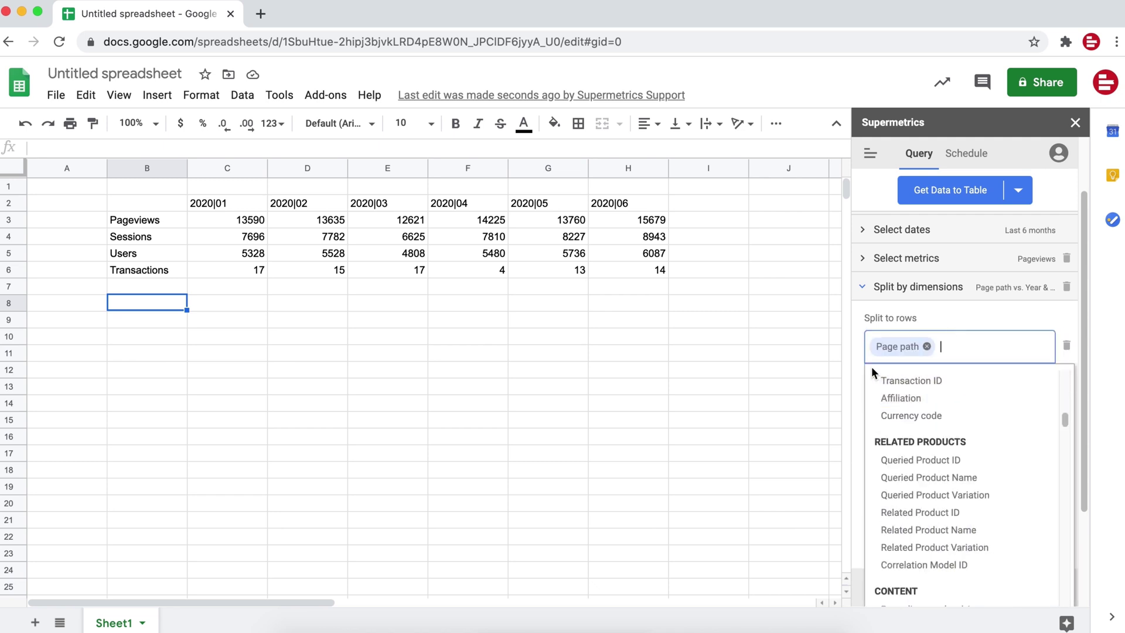
{"action": "left_click", "coordinate": [855, 376]}
{"action": "left_click", "coordinate": [1044, 391]}
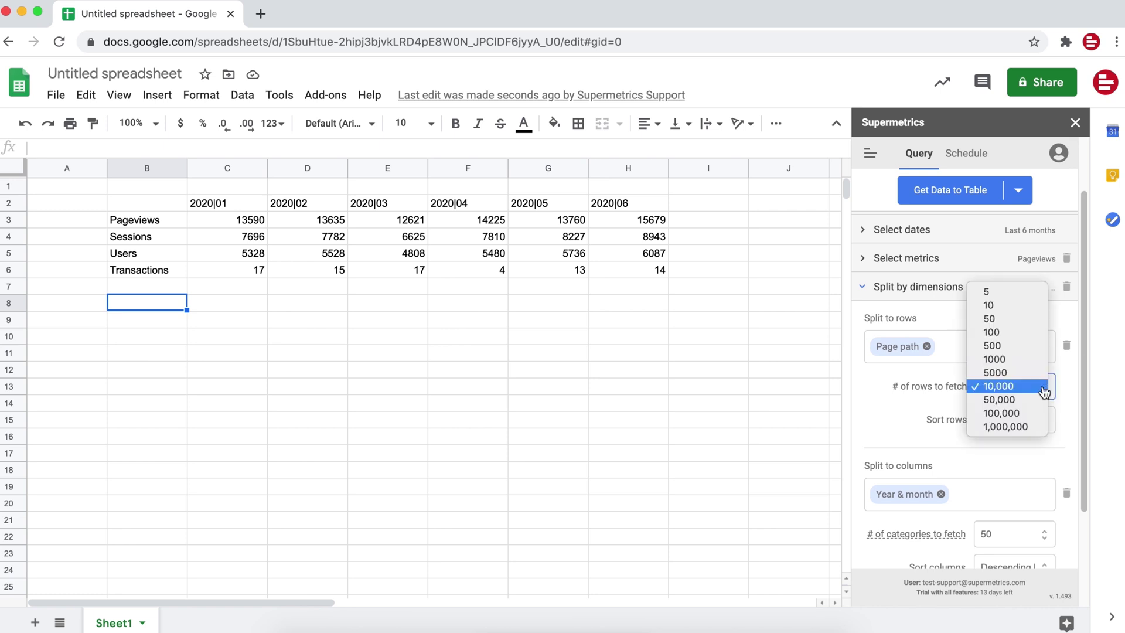
{"action": "left_click", "coordinate": [1035, 316]}
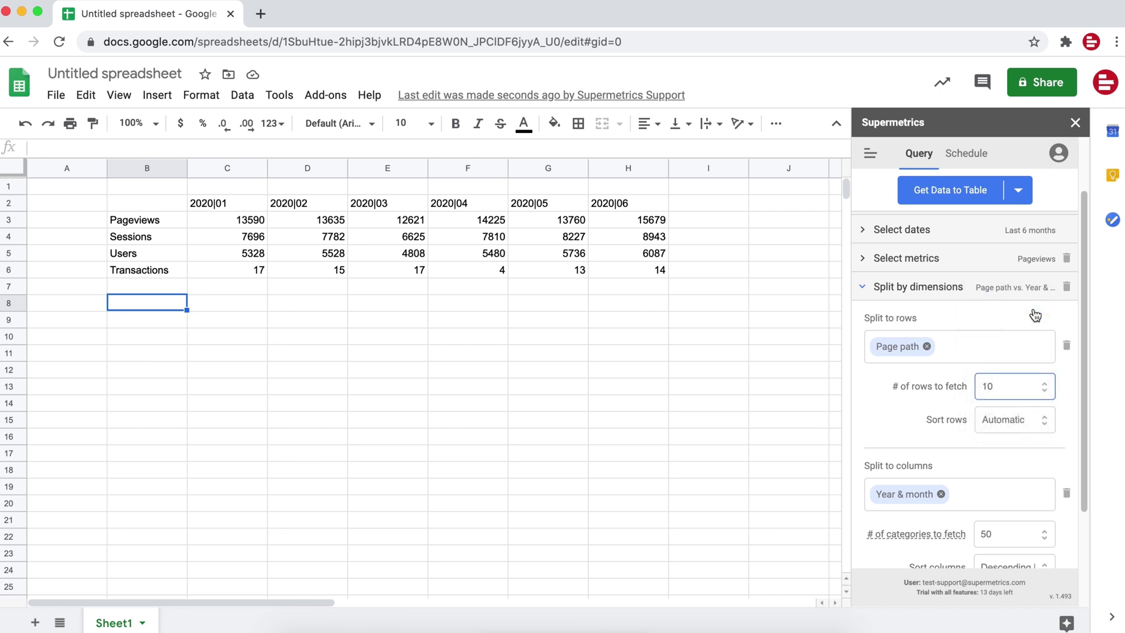
{"action": "left_click", "coordinate": [867, 288]}
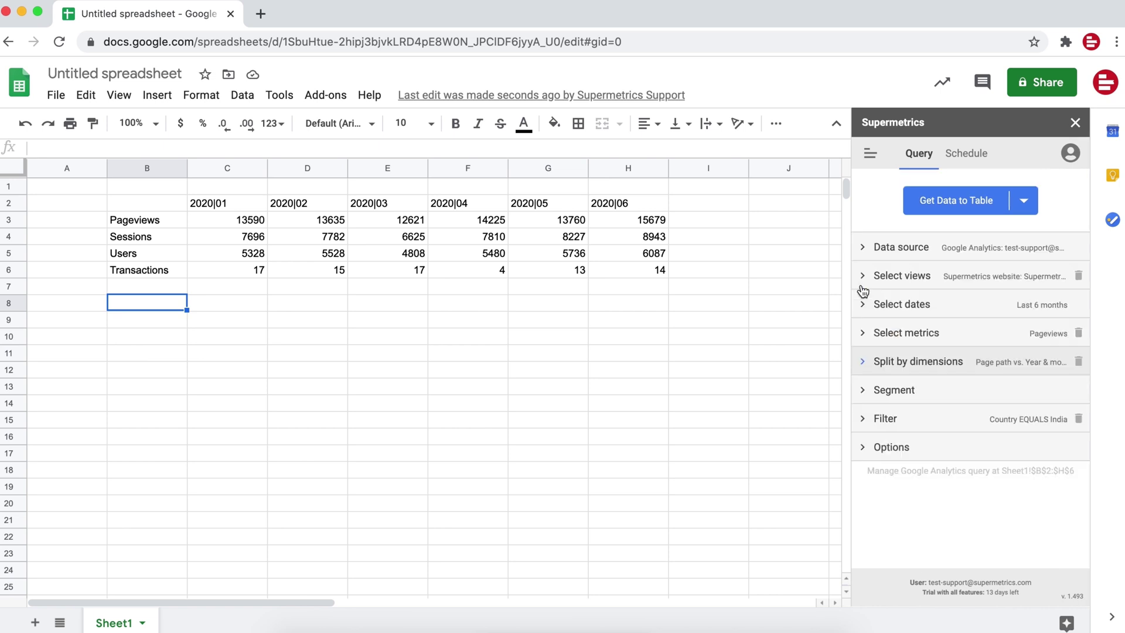
Step: Fetch the page path table into B8:H18, then select B20 for the next table
{"action": "left_click", "coordinate": [1006, 210]}
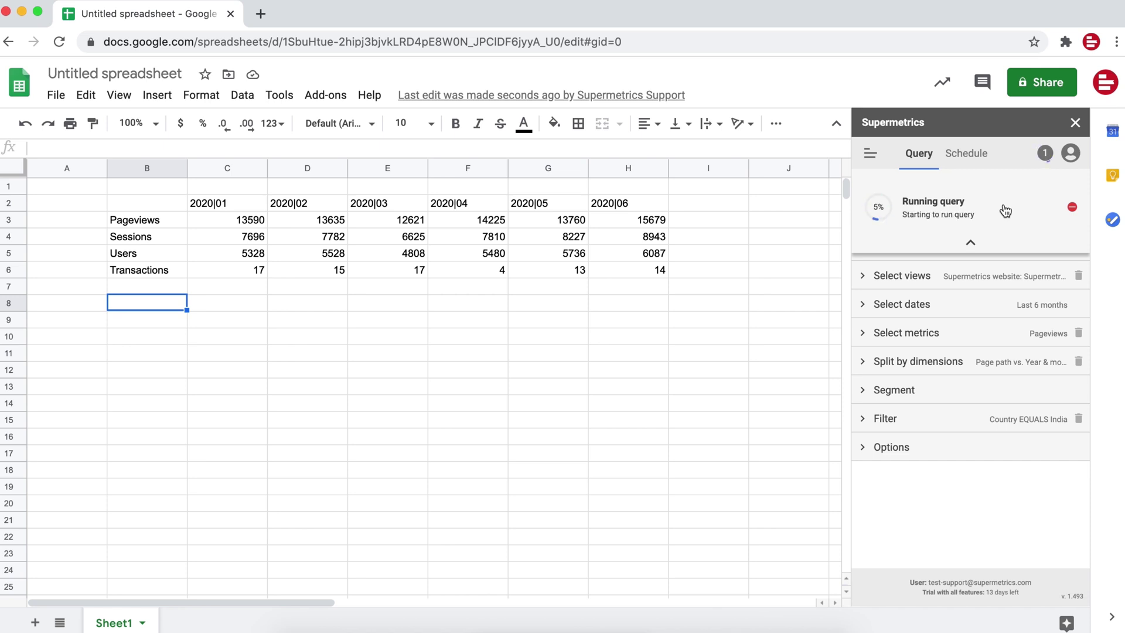
{"action": "left_click", "coordinate": [1005, 210]}
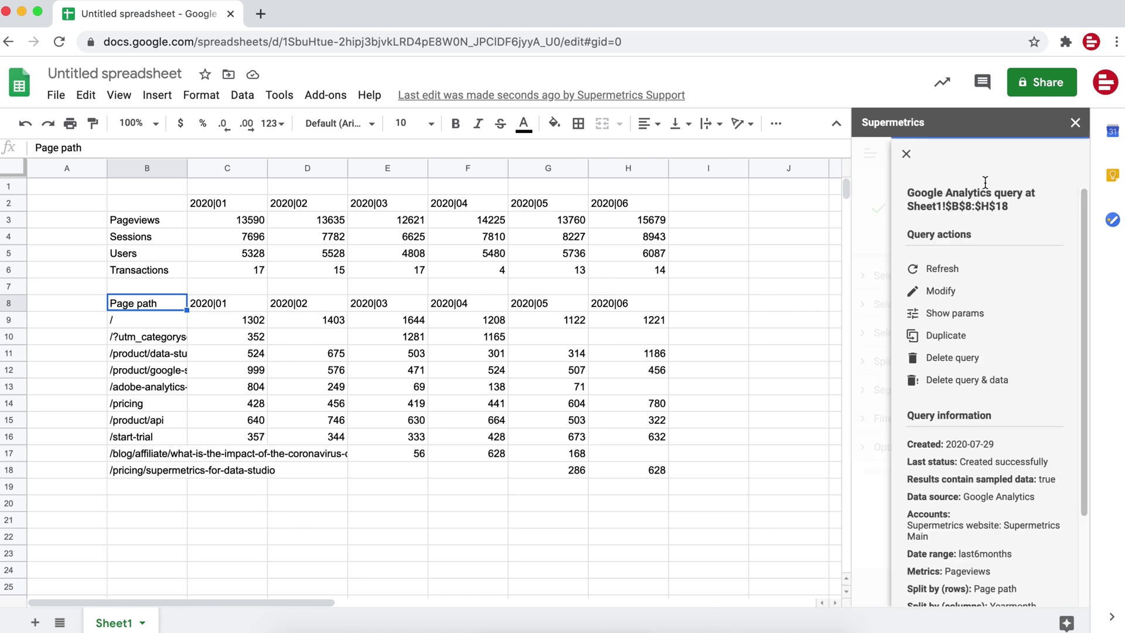
{"action": "left_click", "coordinate": [907, 153]}
{"action": "scroll", "coordinate": [737, 336], "scroll_direction": "down", "scroll_amount": 1}
{"action": "scroll", "coordinate": [736, 345], "scroll_direction": "down", "scroll_amount": 5}
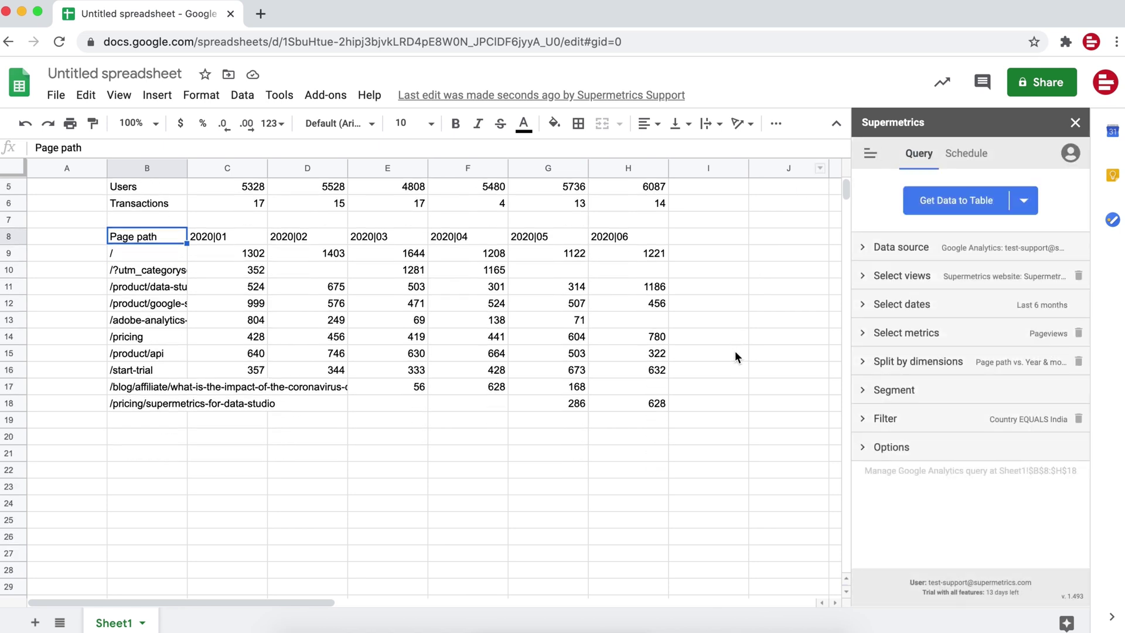
{"action": "left_click", "coordinate": [144, 403]}
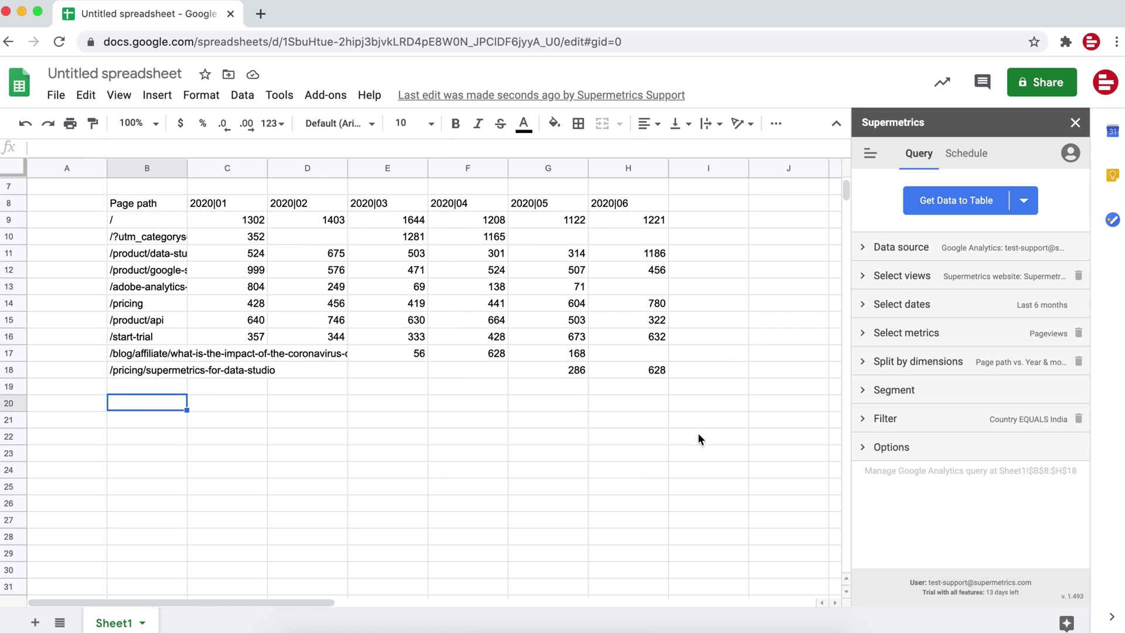
Step: Set the date range to Last 30 days
{"action": "left_click", "coordinate": [938, 305]}
{"action": "left_click", "coordinate": [1041, 353]}
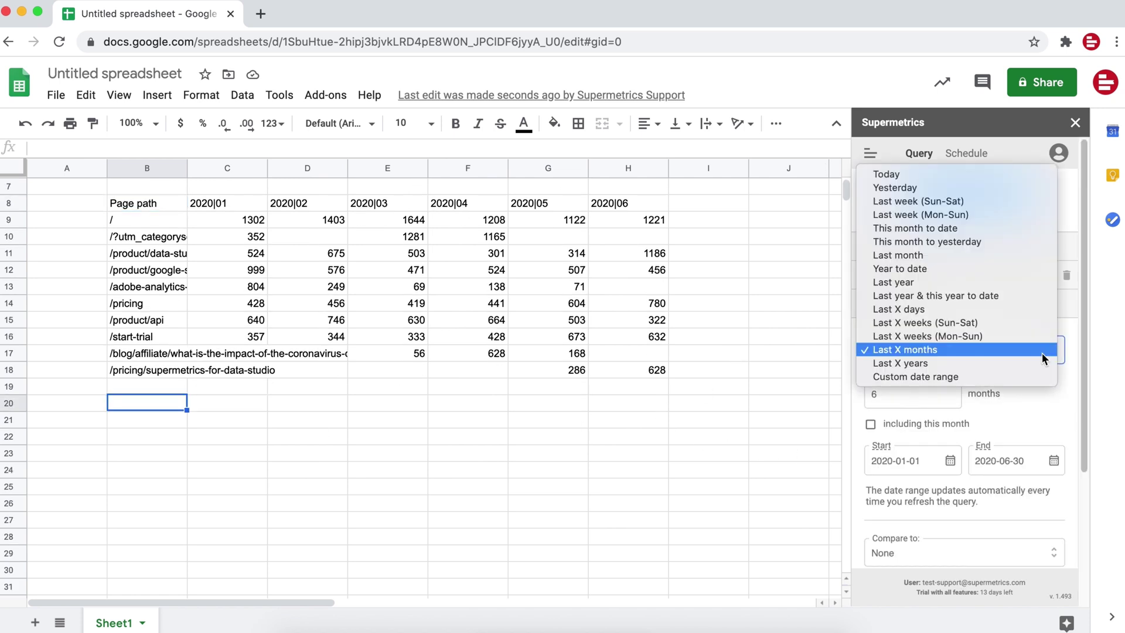
{"action": "left_click", "coordinate": [1017, 318]}
{"action": "left_click", "coordinate": [914, 395]}
{"action": "key", "text": "BackSpace"}
{"action": "type", "text": "30"}
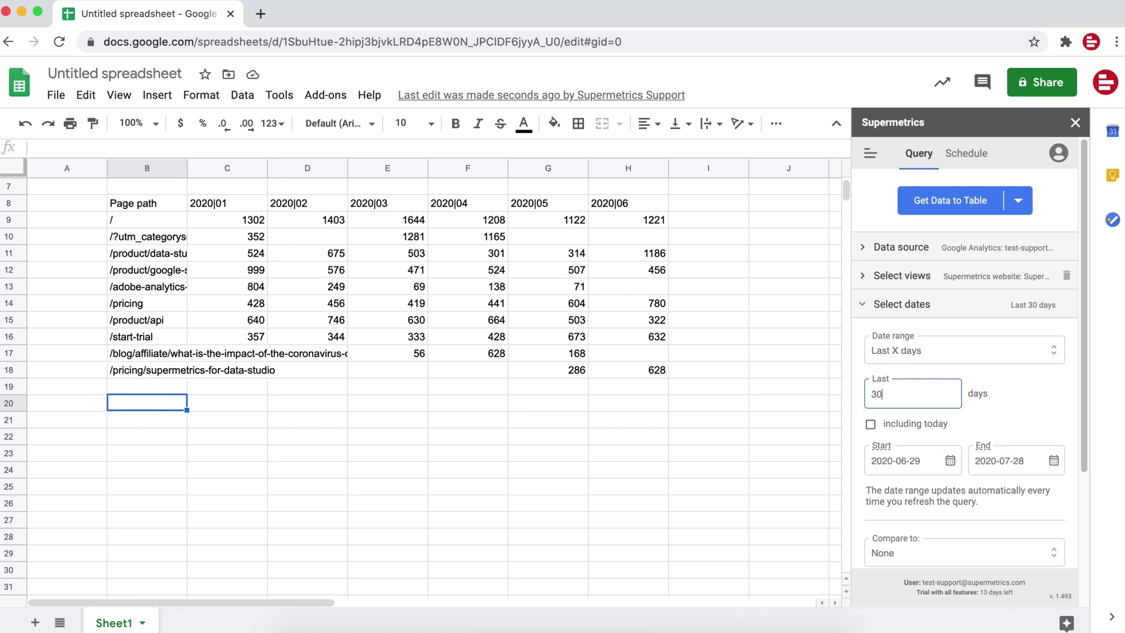
{"action": "left_click", "coordinate": [861, 306]}
Step: Add Sessions, Users, Bounce rate and Avg. session length (min) alongside Pageviews
{"action": "left_click", "coordinate": [862, 332]}
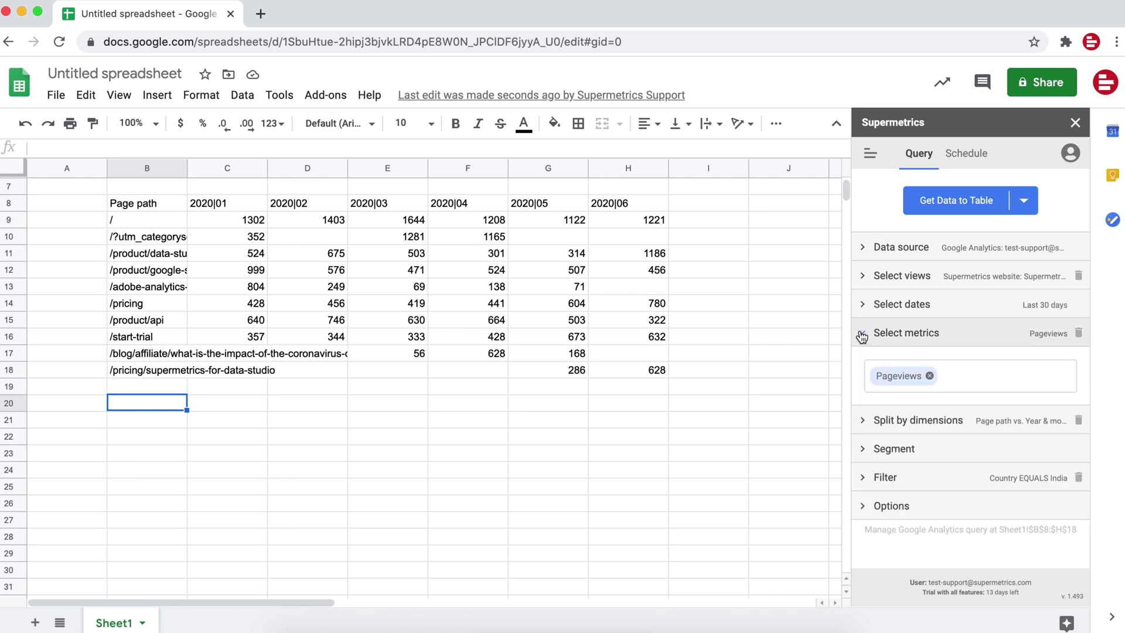
{"action": "left_click", "coordinate": [965, 380]}
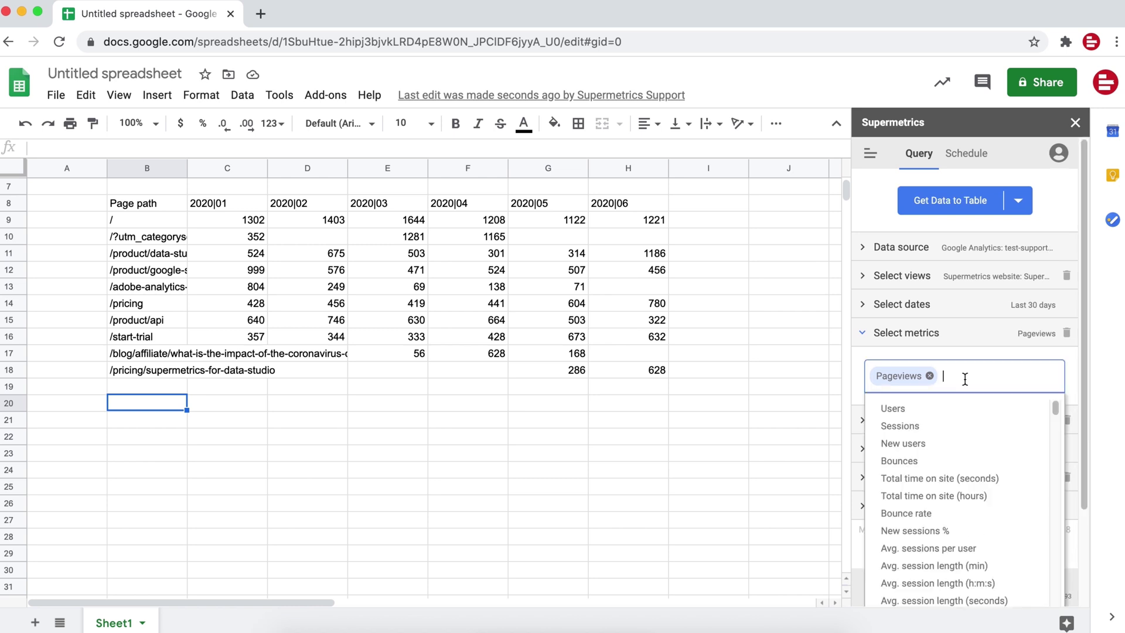
{"action": "left_click", "coordinate": [967, 426]}
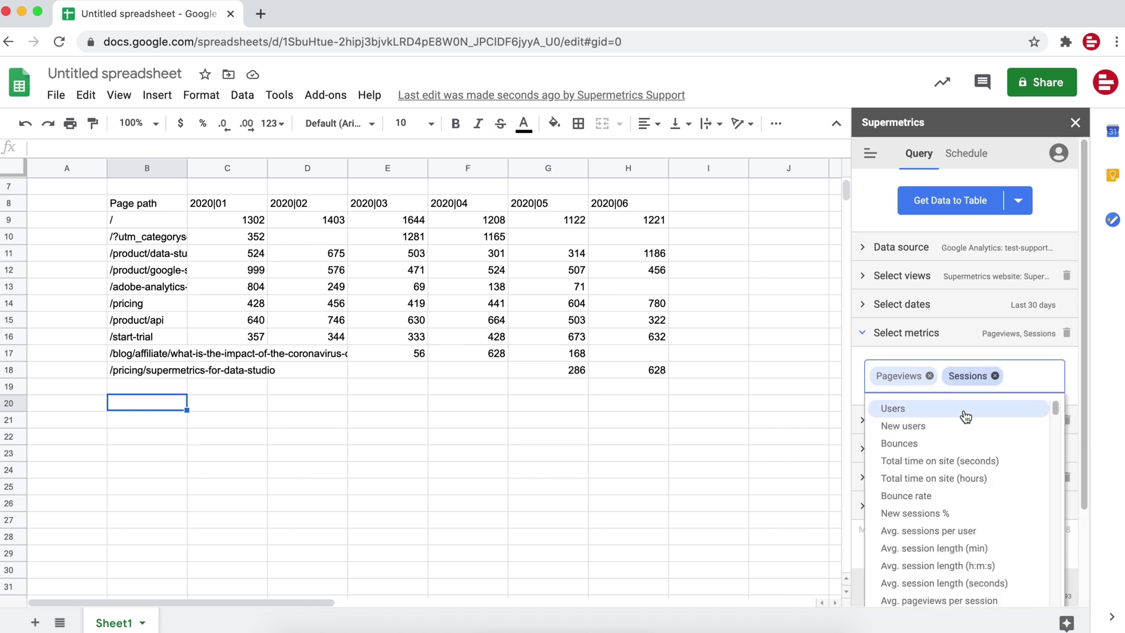
{"action": "left_click", "coordinate": [966, 410]}
{"action": "left_click", "coordinate": [964, 497]}
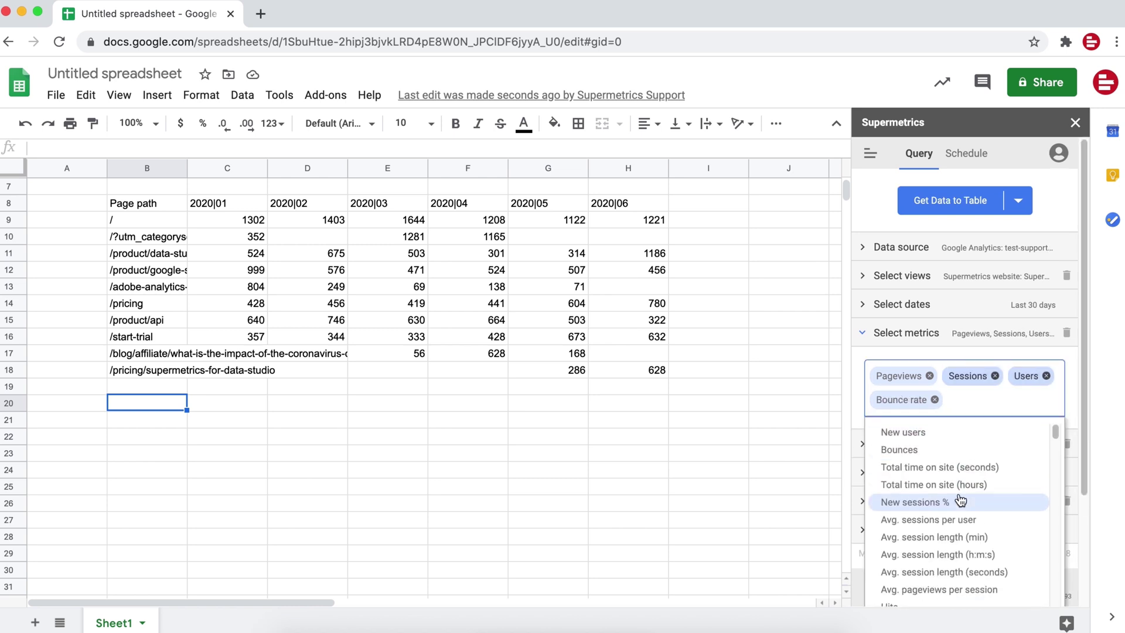
{"action": "left_click", "coordinate": [994, 542]}
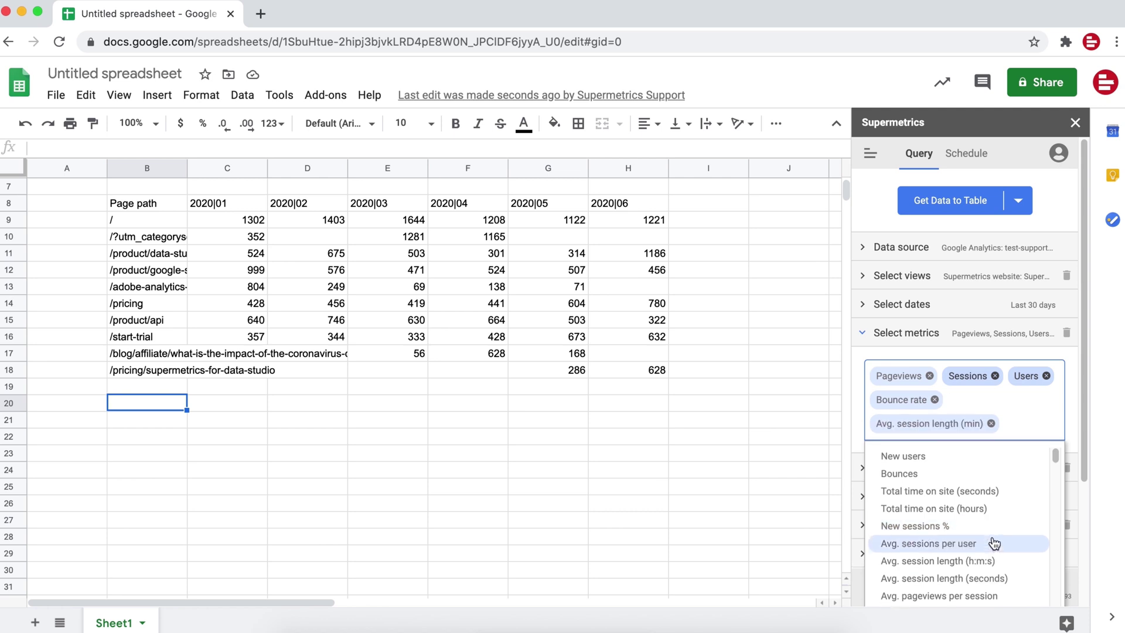
{"action": "left_click", "coordinate": [857, 395]}
{"action": "left_click", "coordinate": [862, 333]}
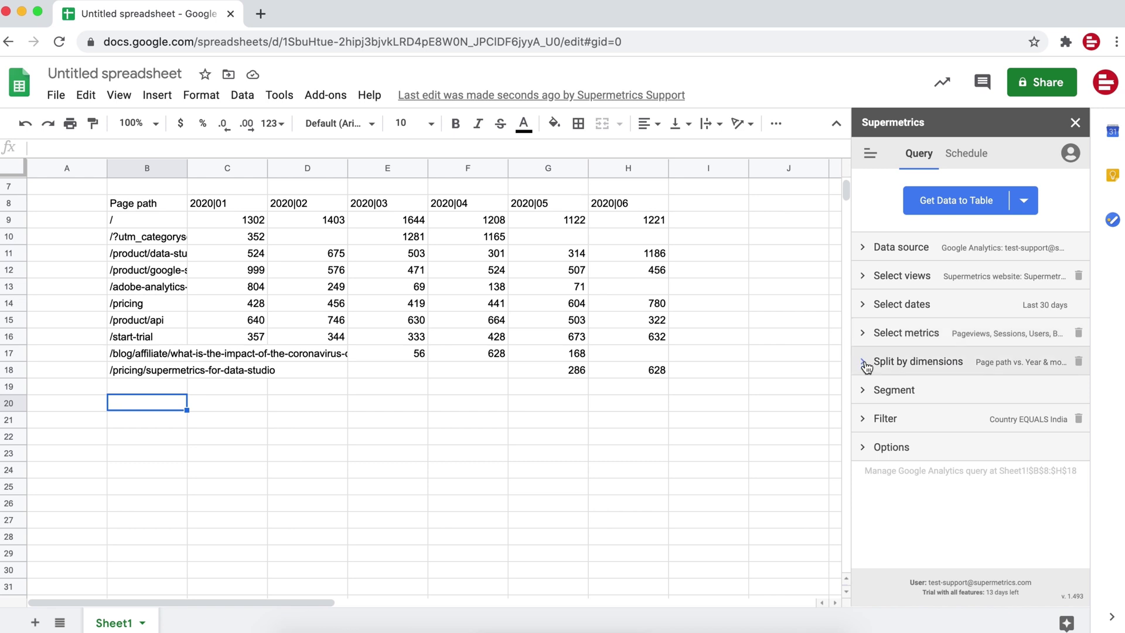
Step: Replace the Page path row split with Source / Medium and remove the Year & month column split
{"action": "left_click", "coordinate": [865, 363]}
{"action": "scroll", "coordinate": [859, 394], "scroll_direction": "down", "scroll_amount": 3}
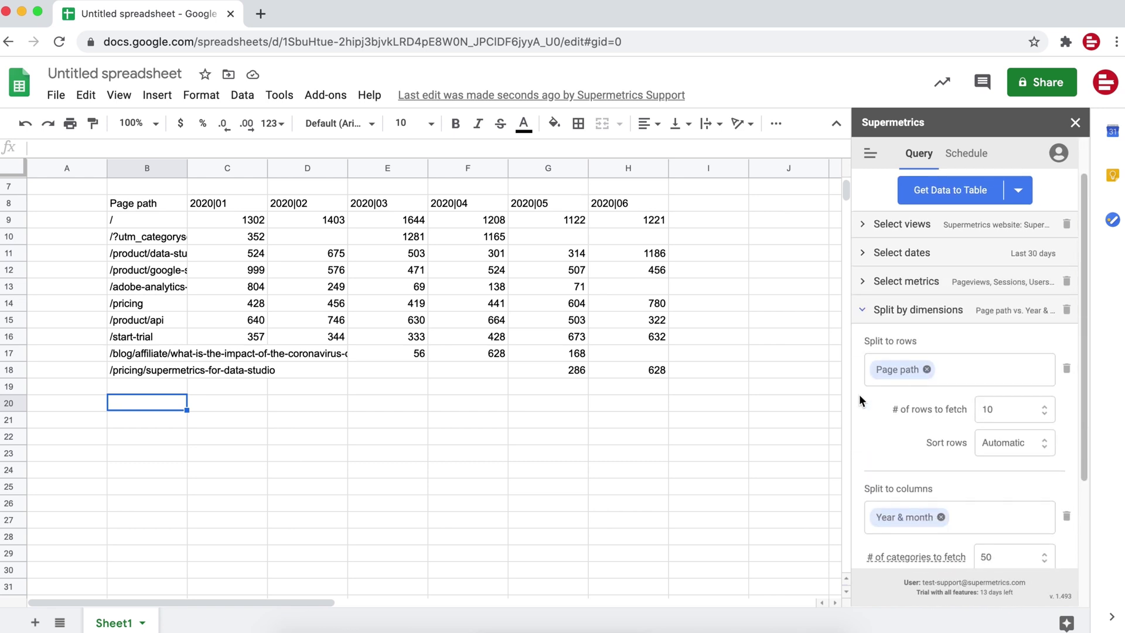
{"action": "left_click", "coordinate": [926, 349]}
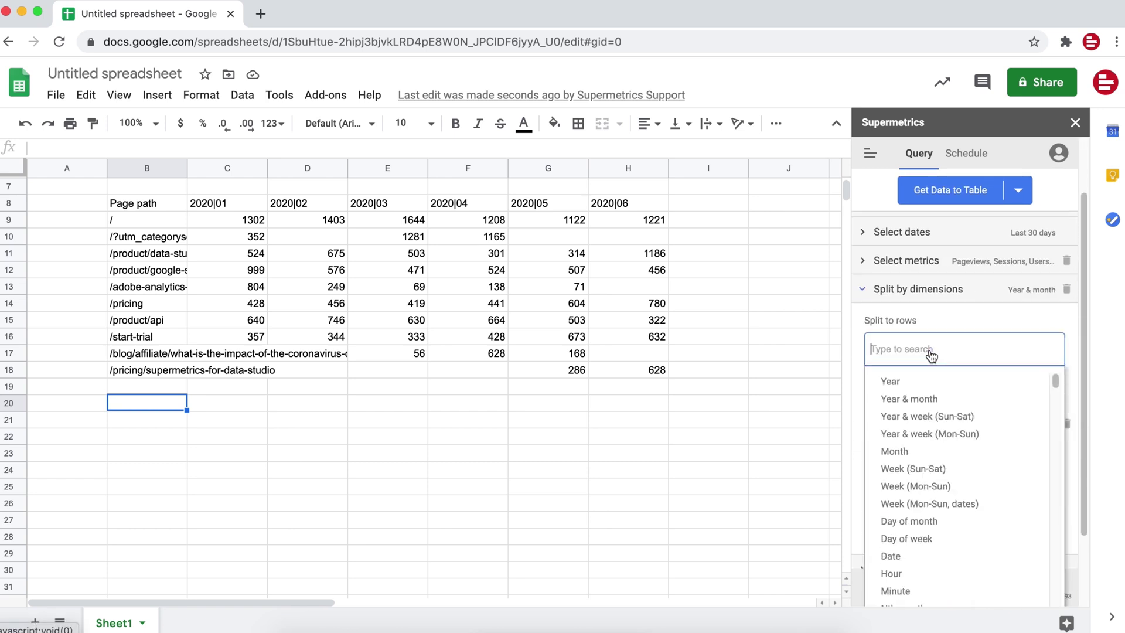
{"action": "type", "text": "source"}
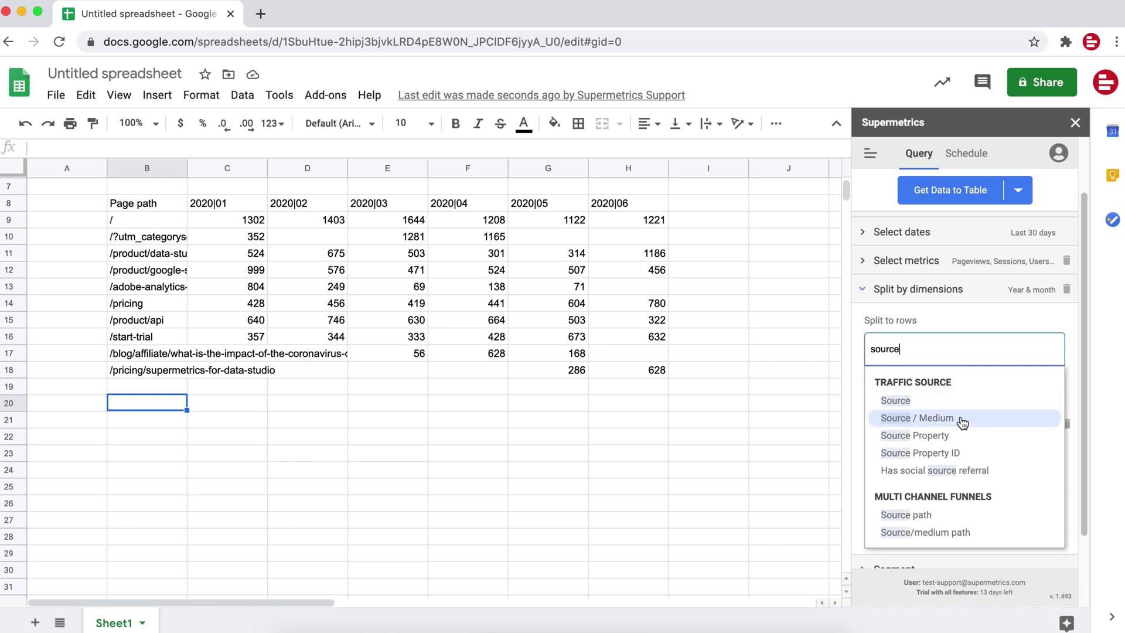
{"action": "left_click", "coordinate": [937, 419]}
{"action": "left_click", "coordinate": [860, 384]}
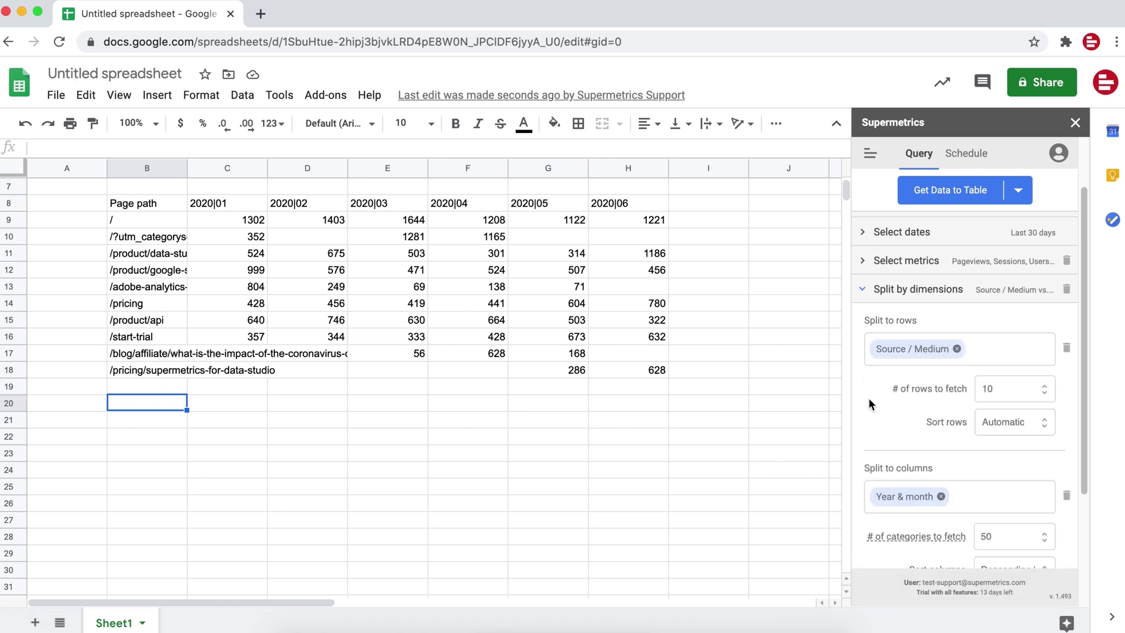
{"action": "left_click", "coordinate": [1067, 496]}
{"action": "left_click", "coordinate": [896, 289]}
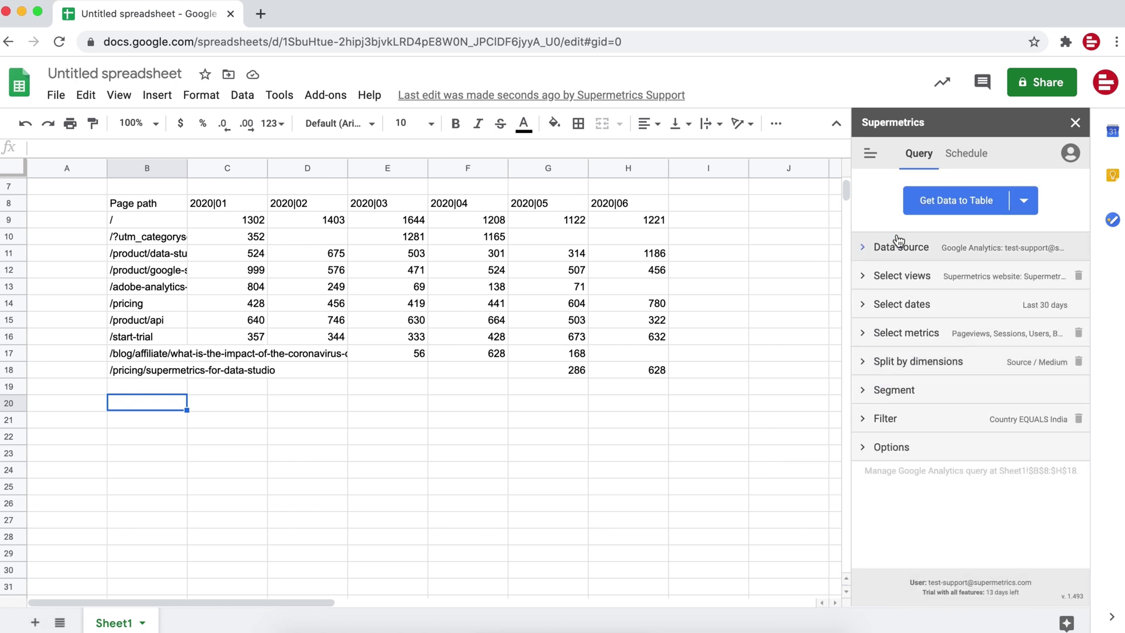
Step: Fetch the last-30-days Source / Medium traffic table into B20:G30 and review all three tables
{"action": "left_click", "coordinate": [1000, 206]}
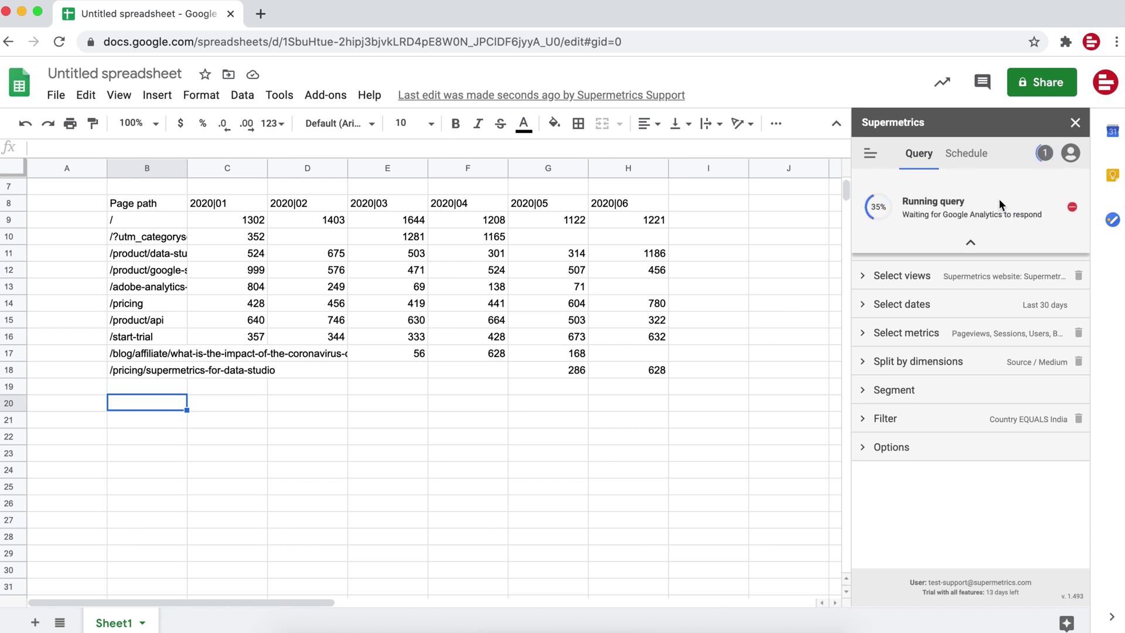
{"action": "scroll", "coordinate": [748, 394], "scroll_direction": "down", "scroll_amount": 4}
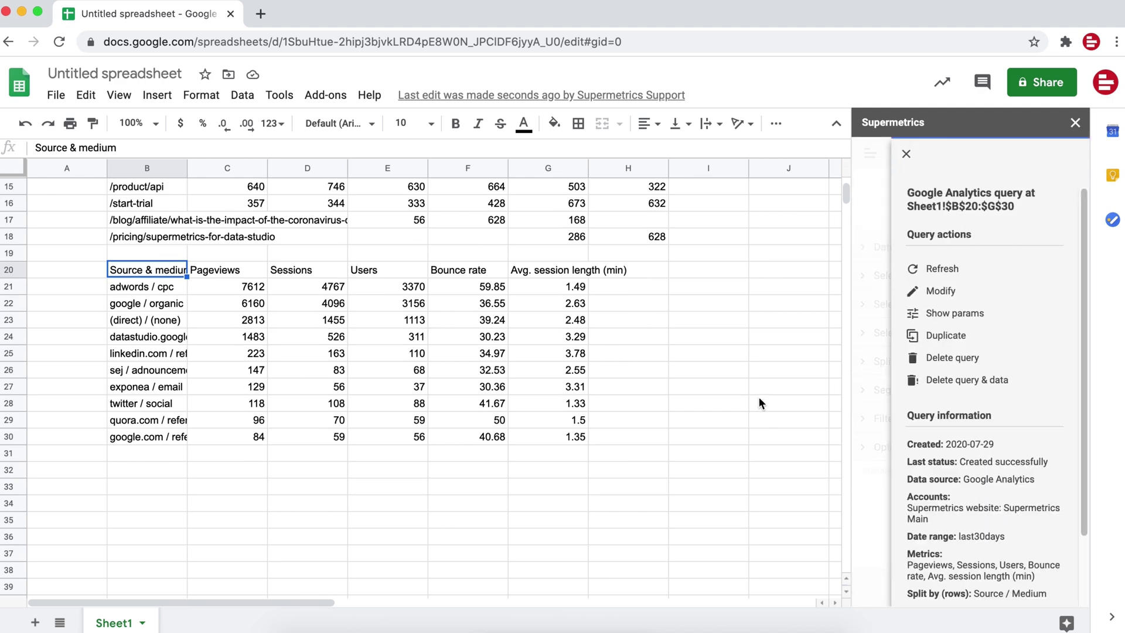
{"action": "scroll", "coordinate": [757, 397], "scroll_direction": "up", "scroll_amount": 5}
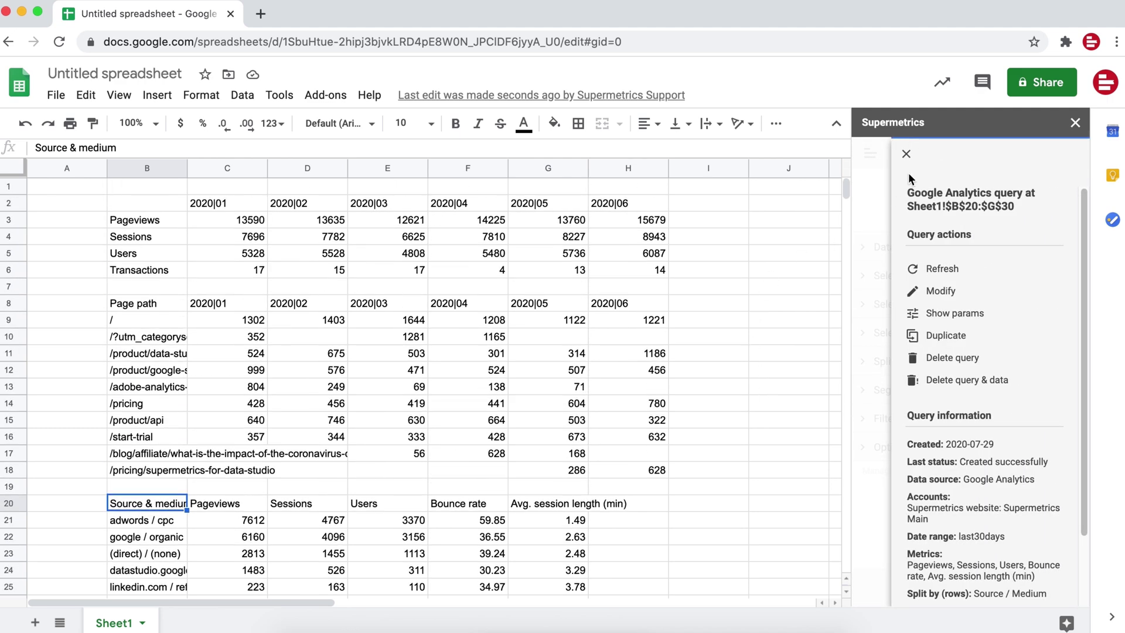
Step: Show the Supermetrics query details for the B2:H6 monthly metrics table (last6months, split by Yearmonth)
{"action": "left_click", "coordinate": [907, 155]}
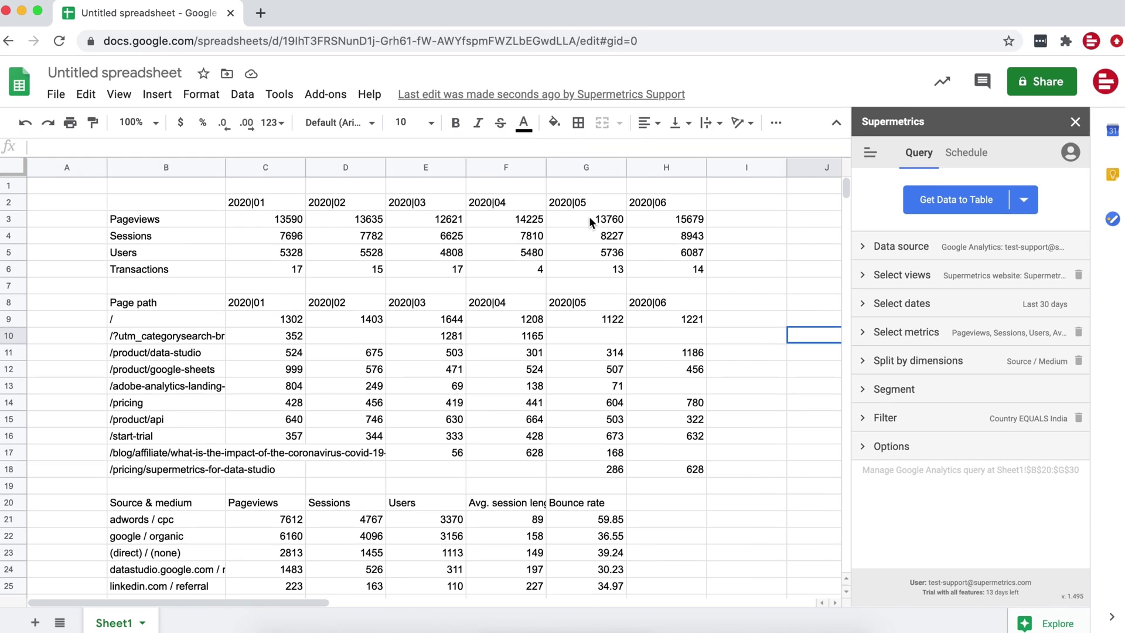
{"action": "left_click", "coordinate": [589, 218]}
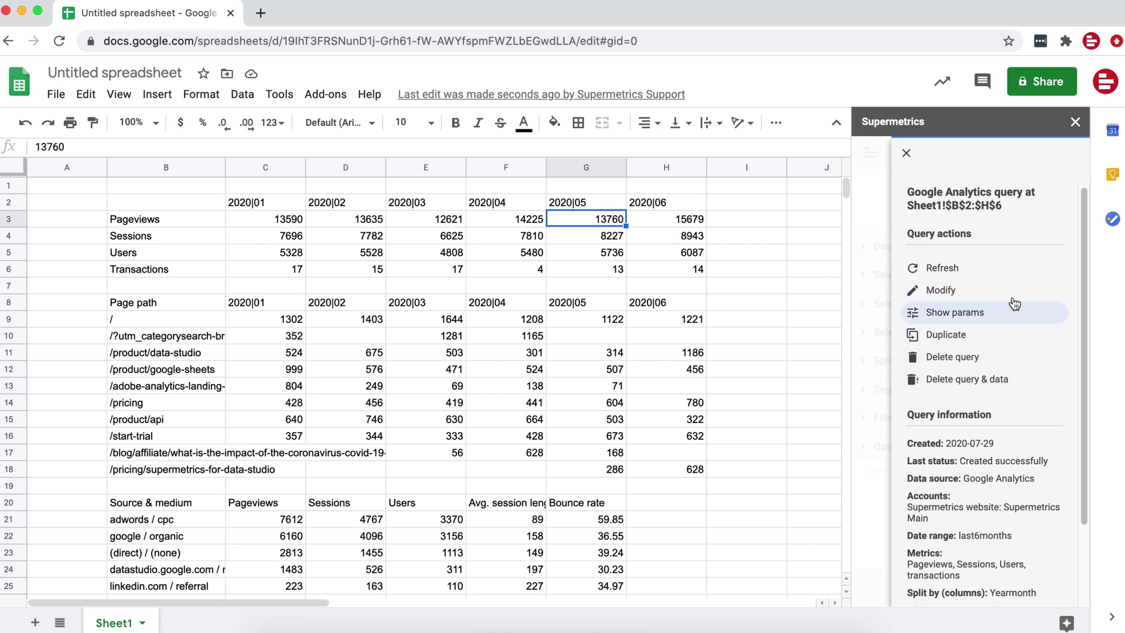
{"action": "left_click", "coordinate": [906, 153]}
{"action": "left_click", "coordinate": [906, 157]}
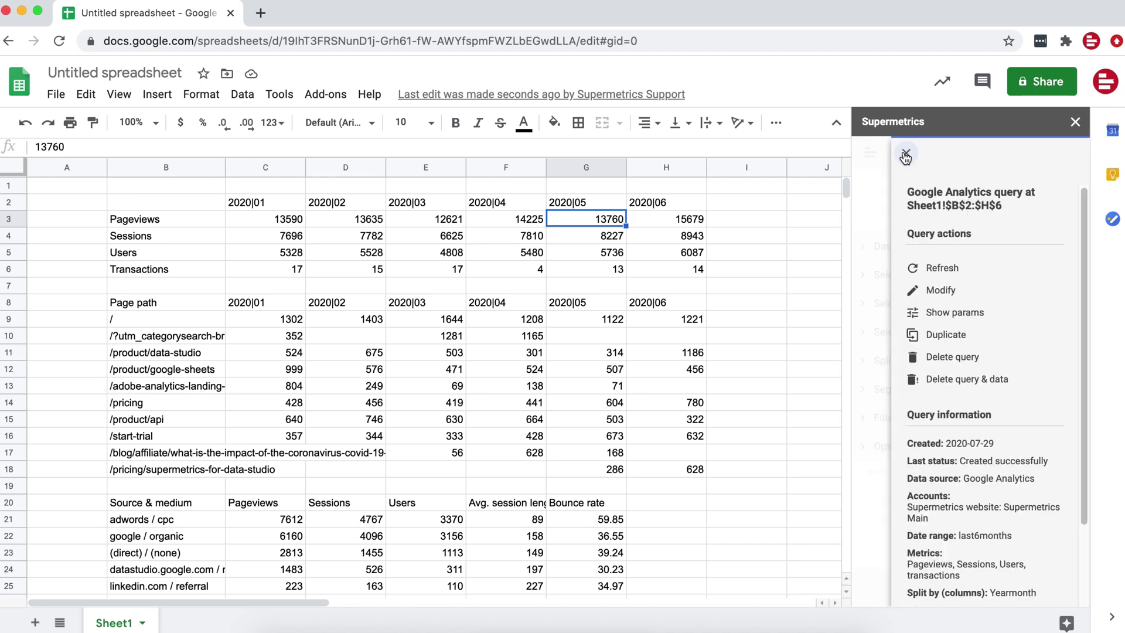